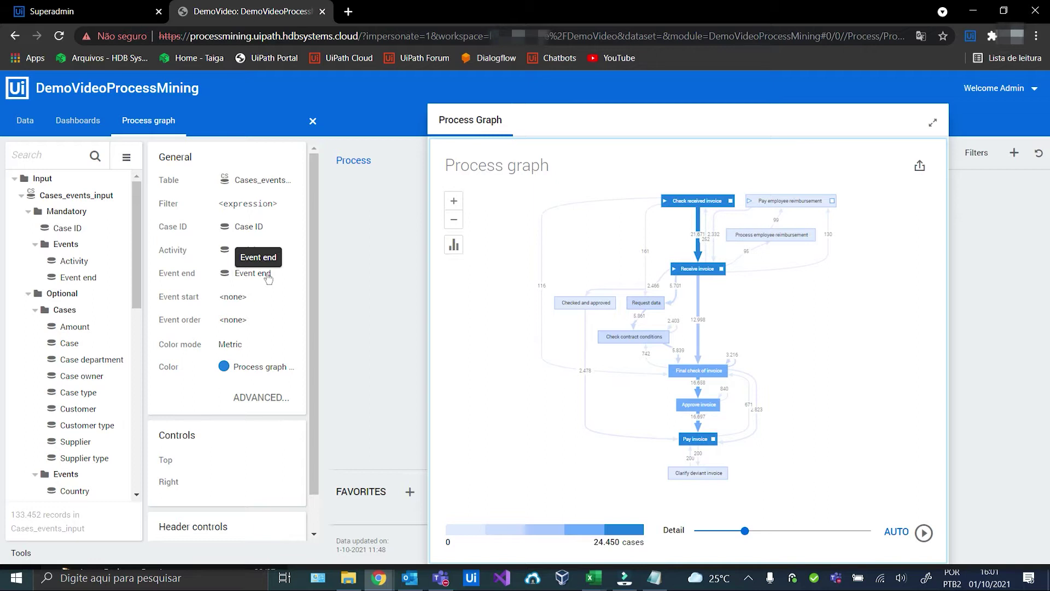
# Create a new group in the Cases_events_input table and move it directly above the Generic group
pyautogui.scroll(-3, 82, 305)
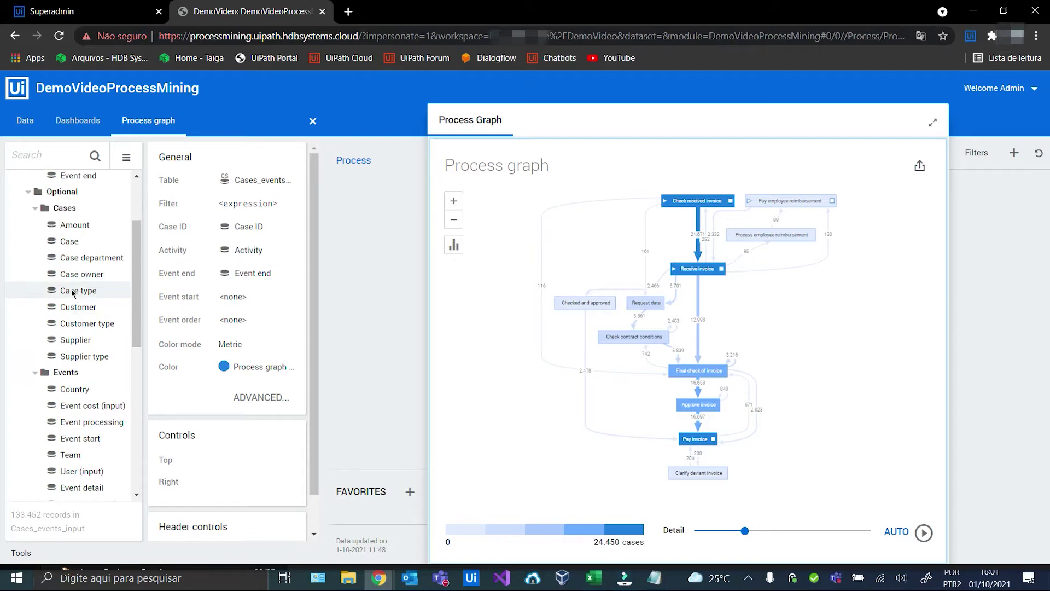
pyautogui.click(14, 125)
pyautogui.scroll(-1, 219, 241)
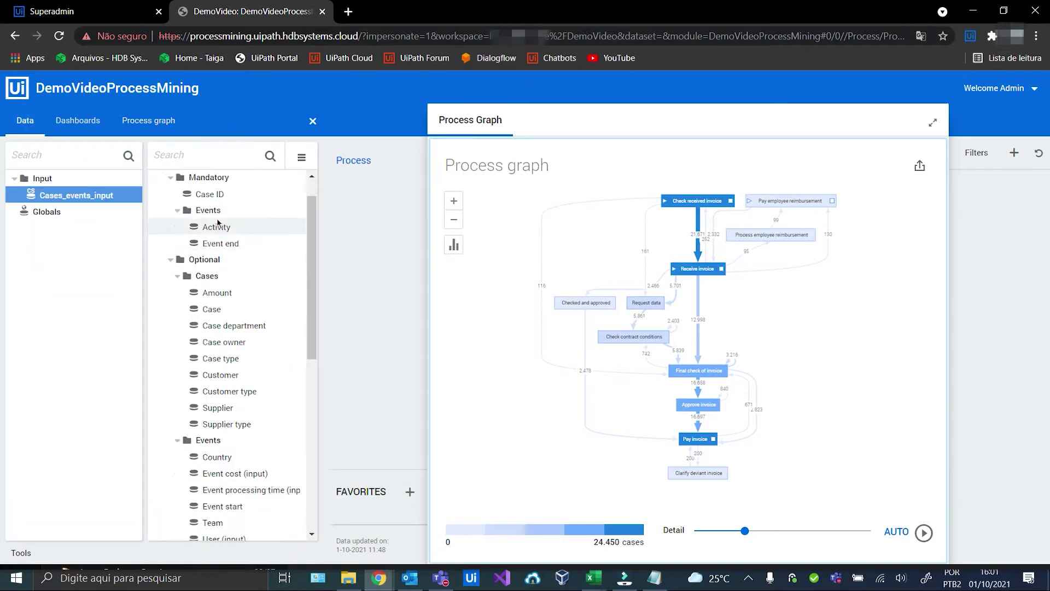
pyautogui.scroll(1, 230, 218)
pyautogui.rightClick(238, 195)
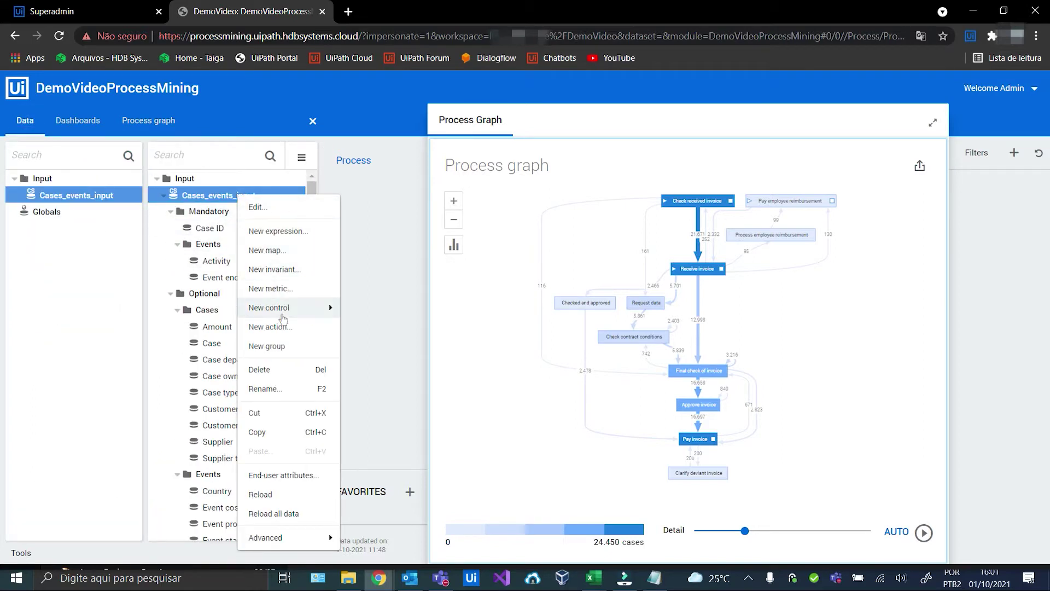
pyautogui.click(284, 346)
pyautogui.scroll(-10, 274, 328)
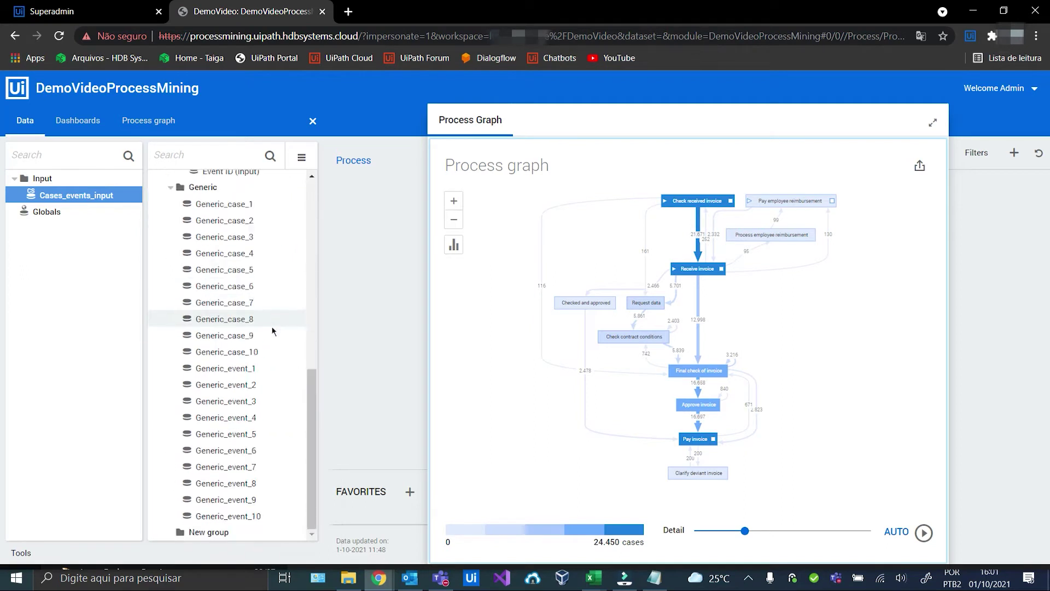
pyautogui.moveTo(210, 532); pyautogui.dragTo(243, 256)
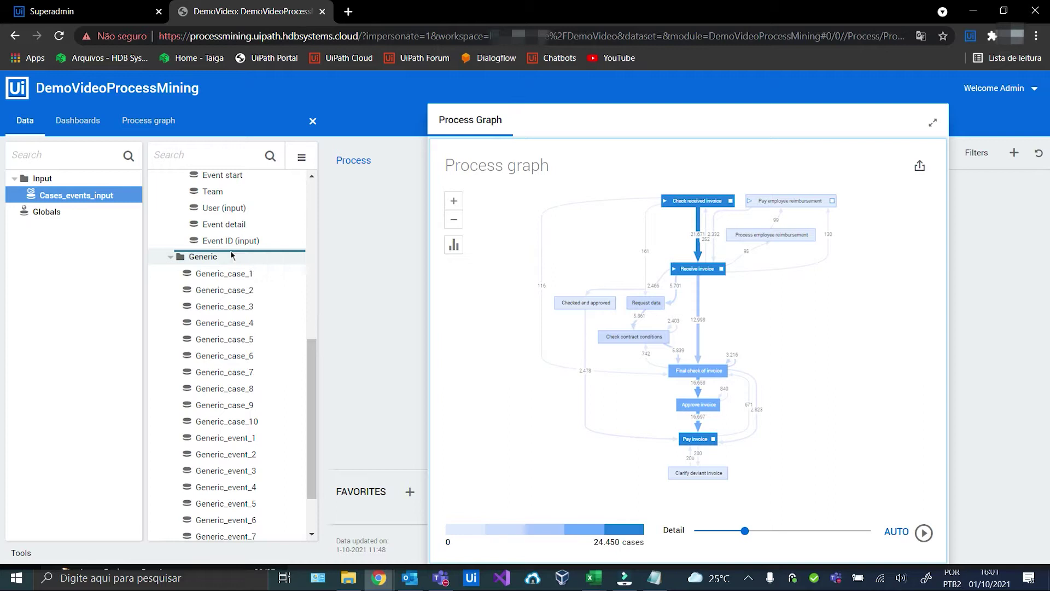
pyautogui.scroll(3, 241, 274)
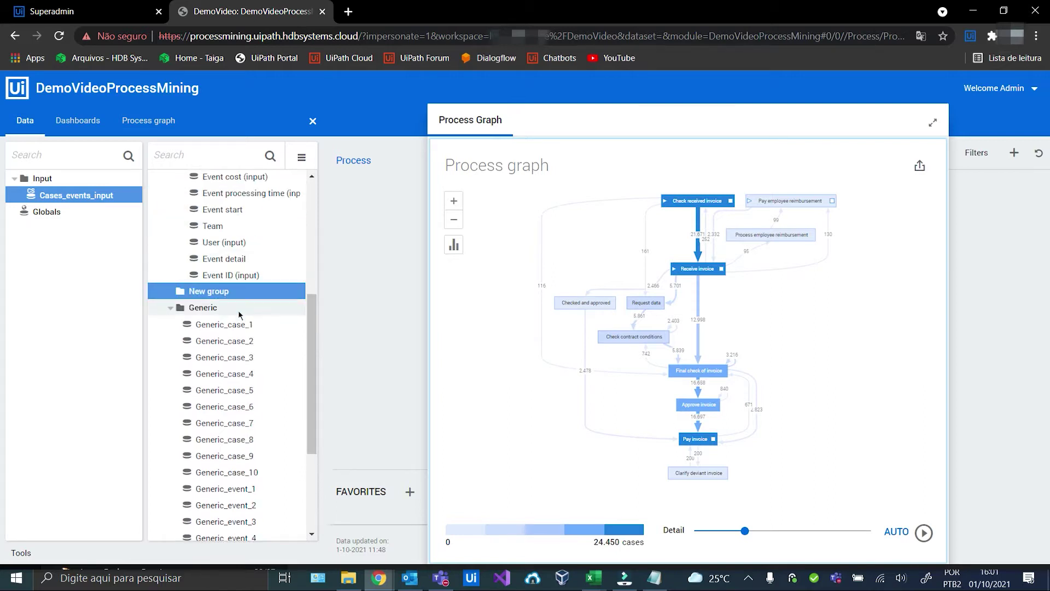
# Rename the new group to "Supporting attributes"
pyautogui.press('F2')
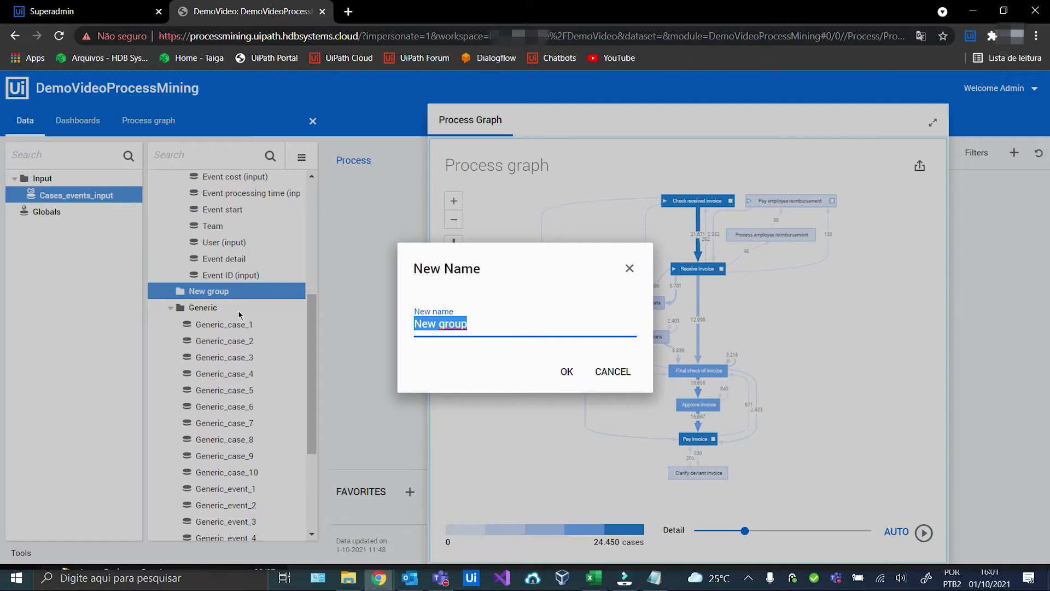
pyautogui.write('Supp')
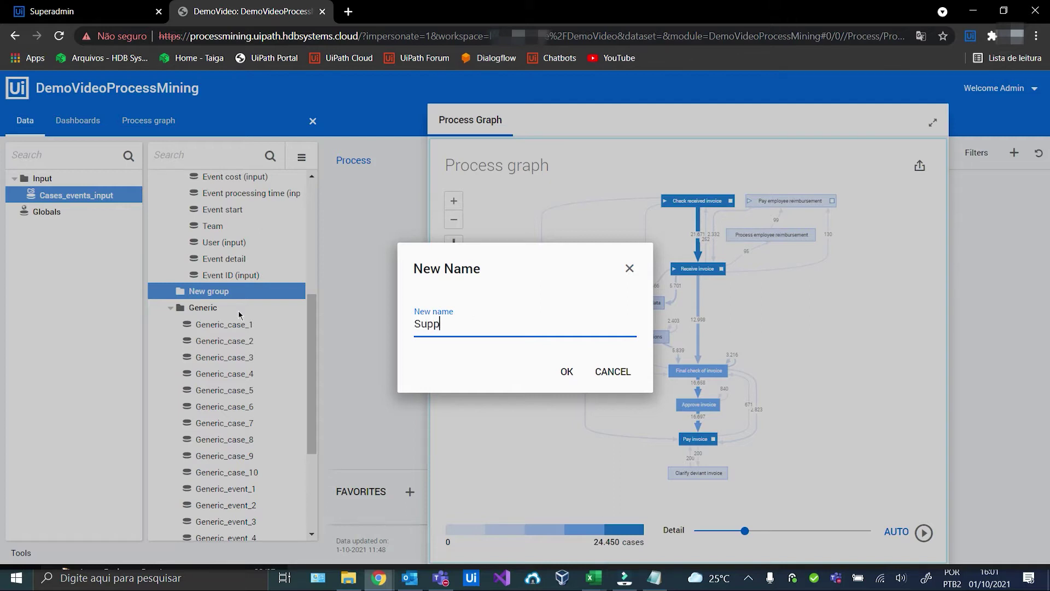
pyautogui.write('orting attributes')
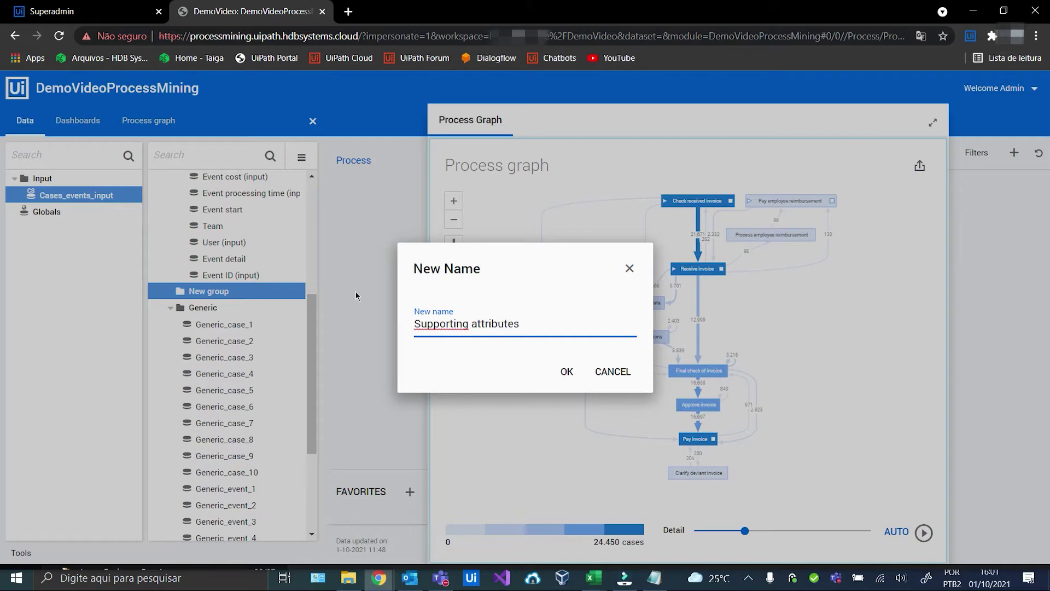
pyautogui.click(563, 371)
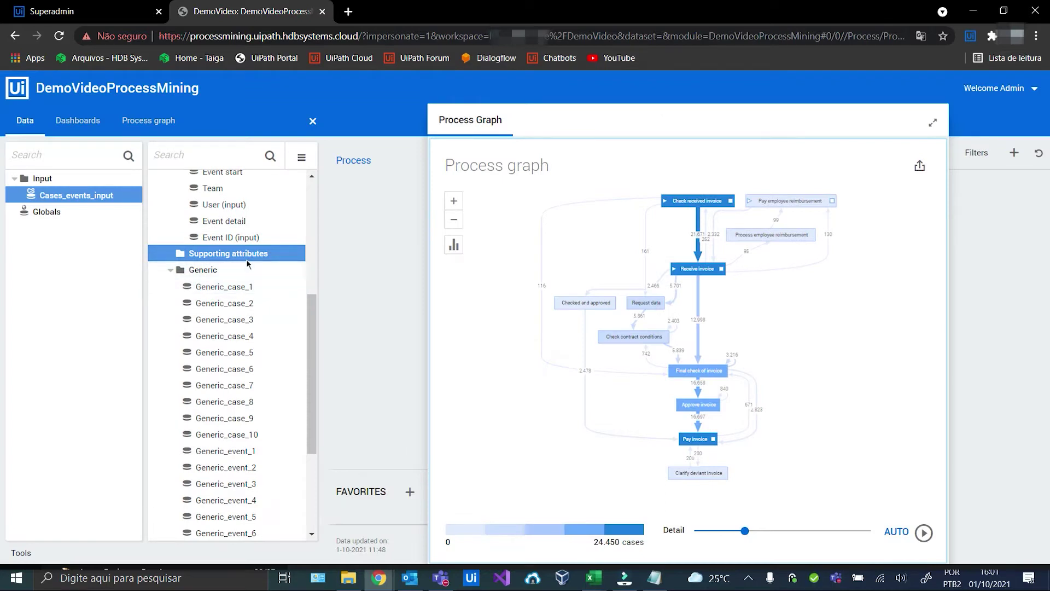
# Add a search box control to the Supporting attributes group
pyautogui.rightClick(248, 255)
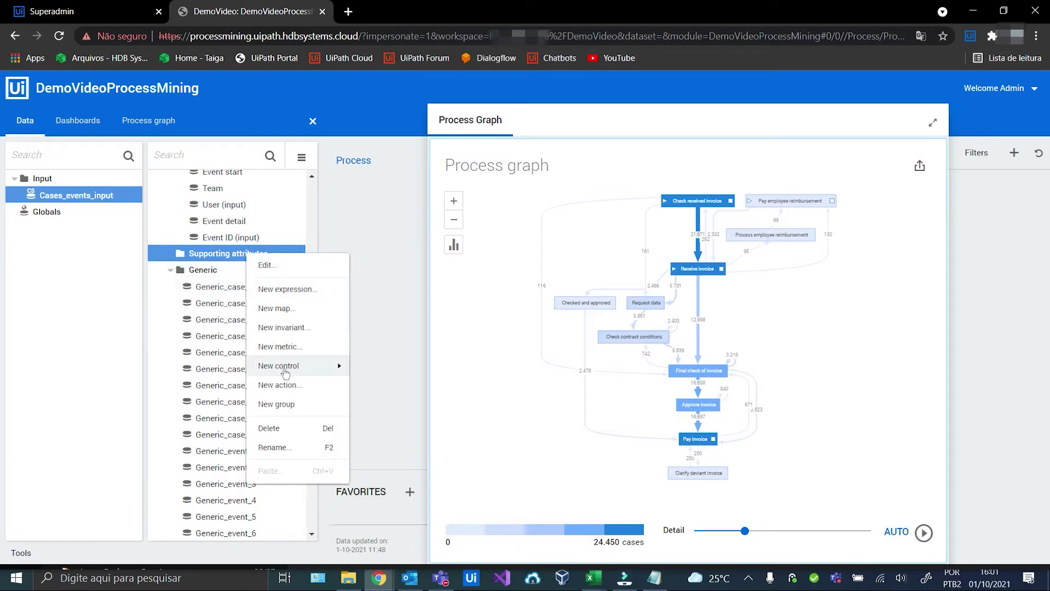
pyautogui.moveTo(285, 370)
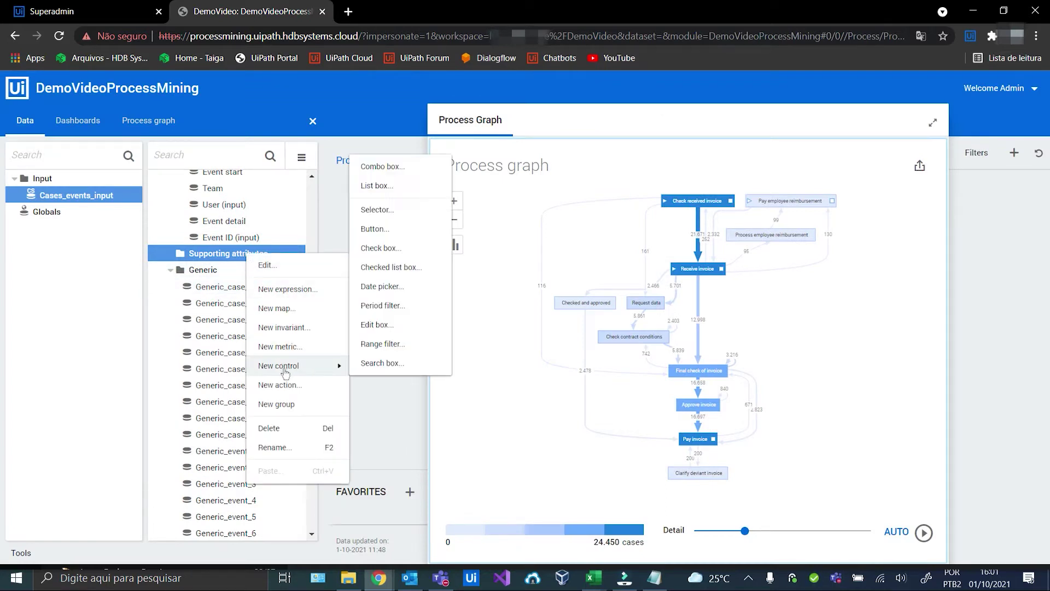
pyautogui.click(387, 363)
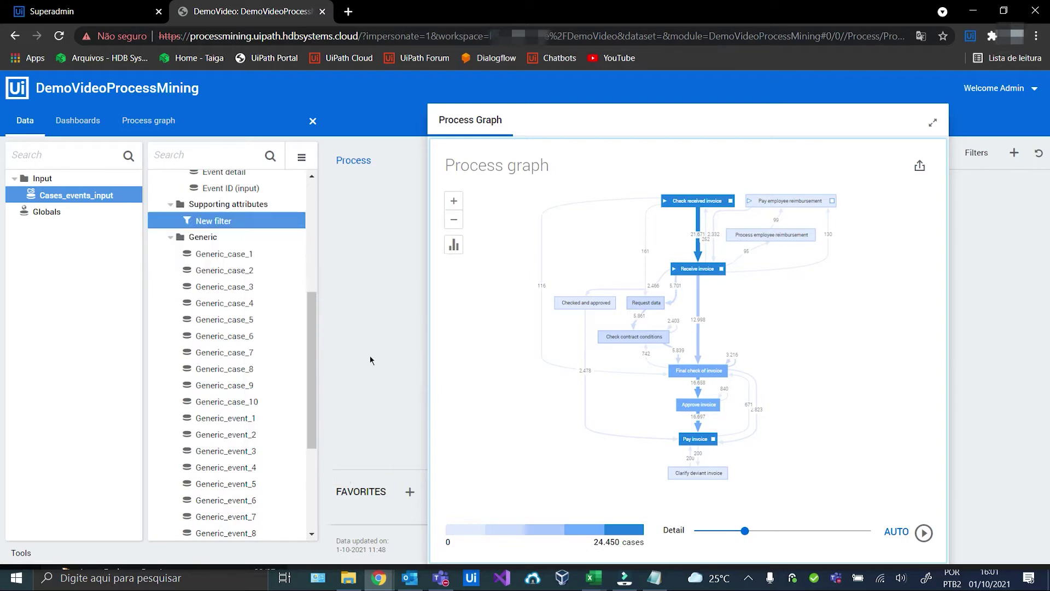
# Name the new search box control "Cases" and set its ID to Filter_cases
pyautogui.click(239, 224)
pyautogui.doubleClick(239, 224)
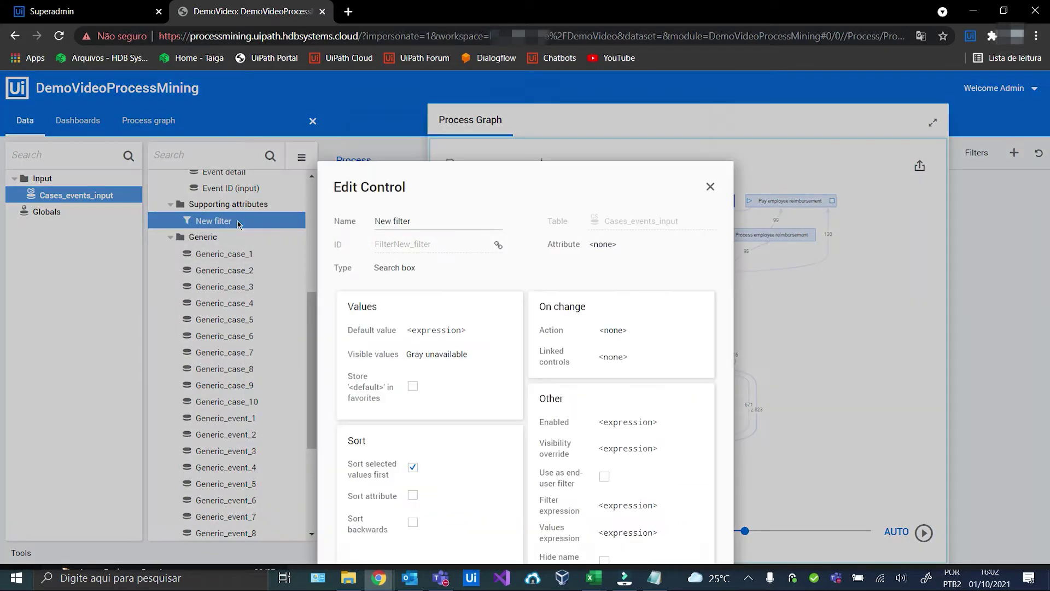
pyautogui.tripleClick(444, 149)
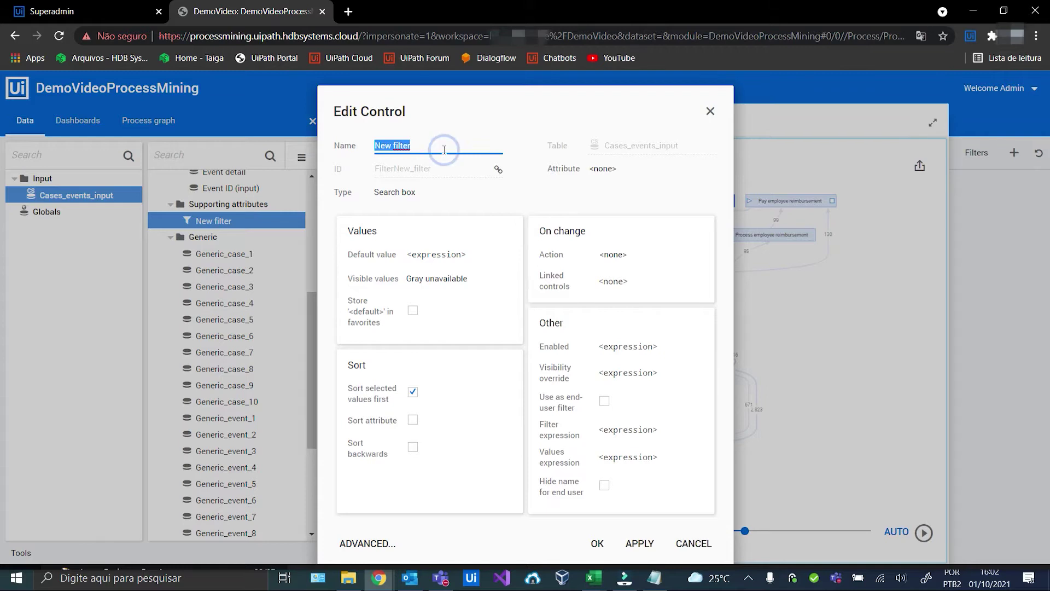
pyautogui.write('Cae')
pyautogui.write('es')
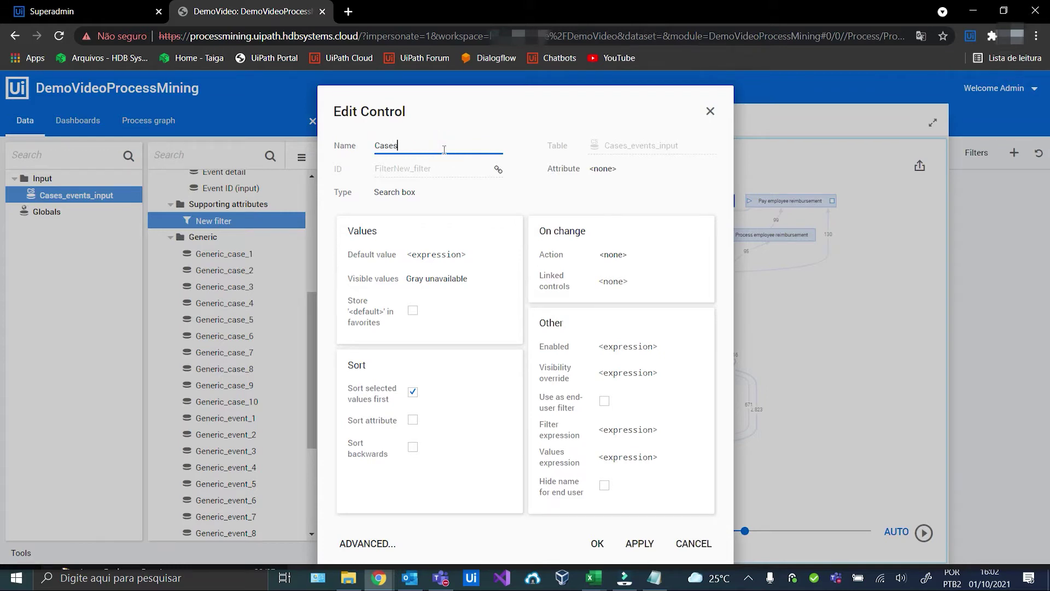
pyautogui.click(500, 173)
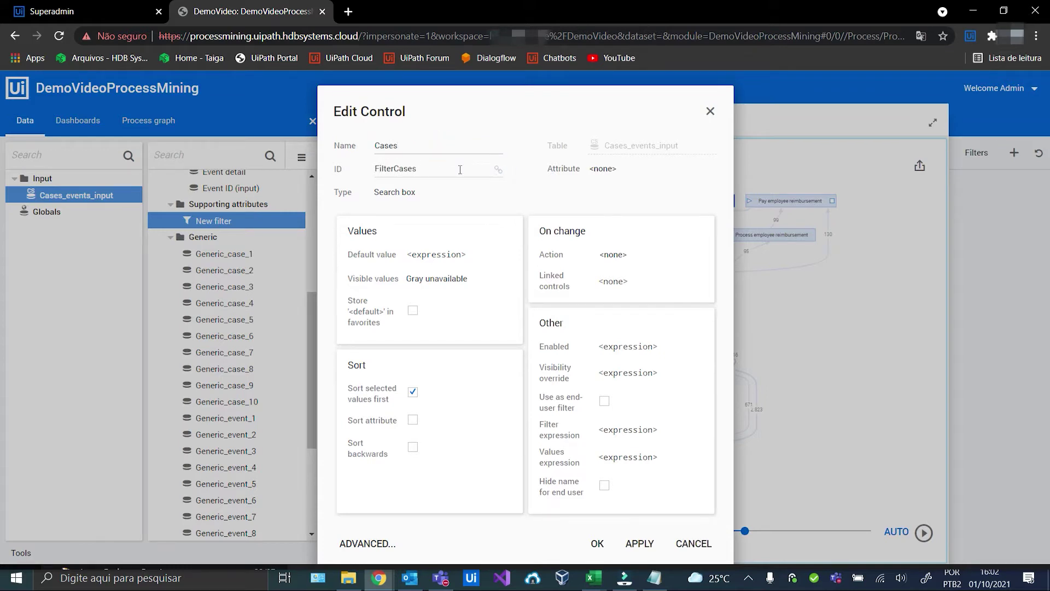
pyautogui.doubleClick(459, 169)
pyautogui.write('Filter_cases')
# Link the Cases control to the Case ID attribute, change its visible values option, and save the control
pyautogui.click(603, 170)
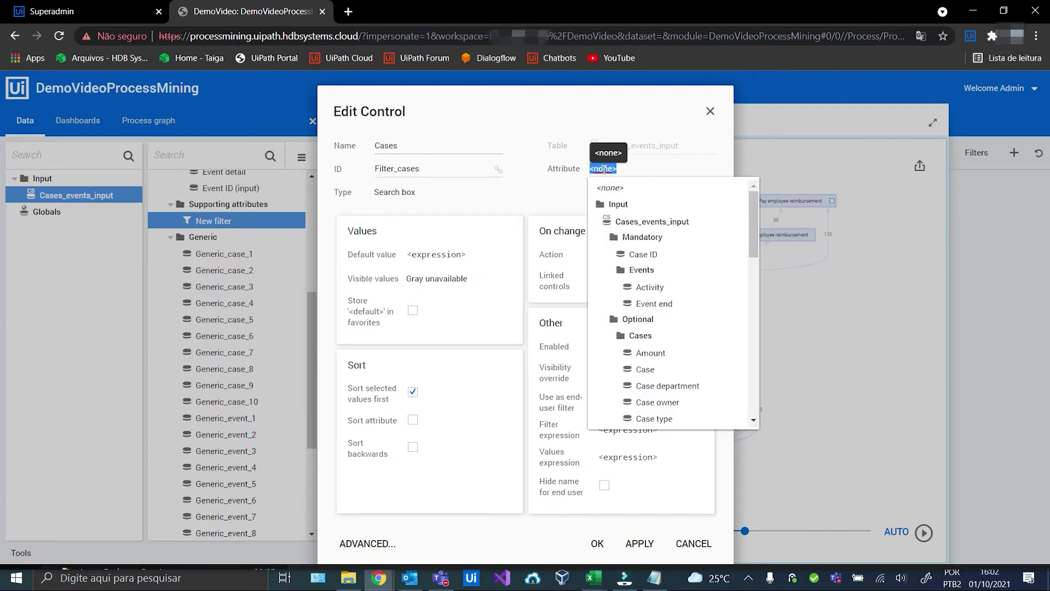
pyautogui.click(646, 256)
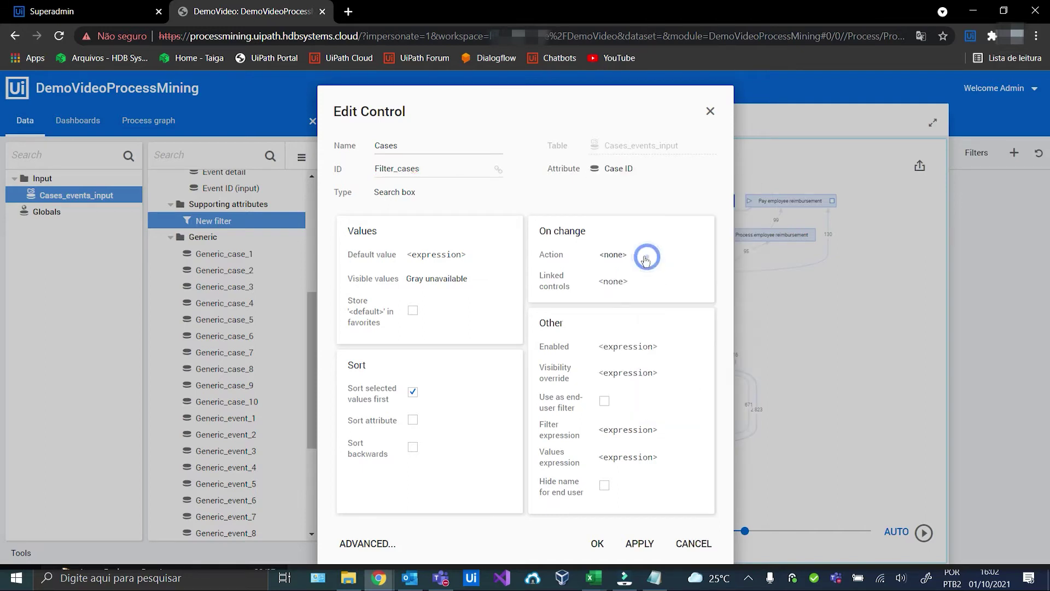
pyautogui.click(440, 282)
pyautogui.click(447, 301)
pyautogui.click(597, 543)
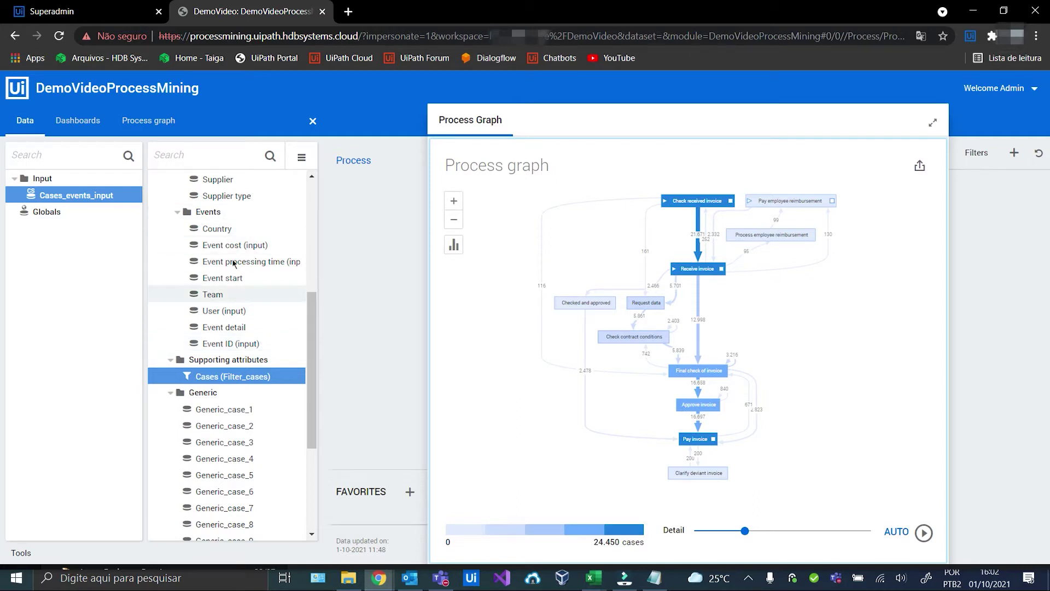
# Add the Cases (Filter_cases) control to the process graph's header controls
pyautogui.click(92, 123)
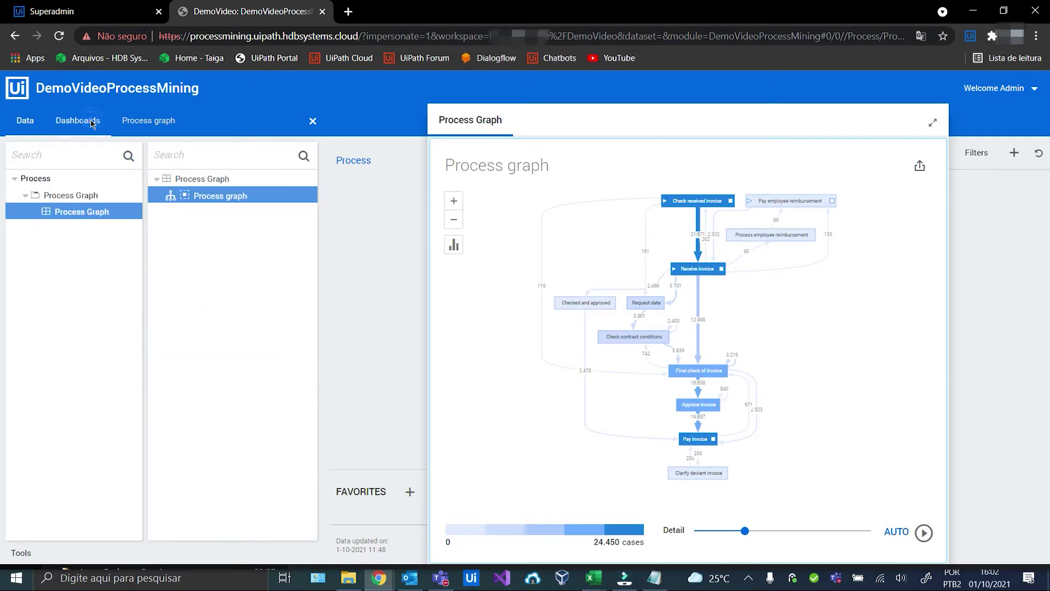
pyautogui.click(146, 127)
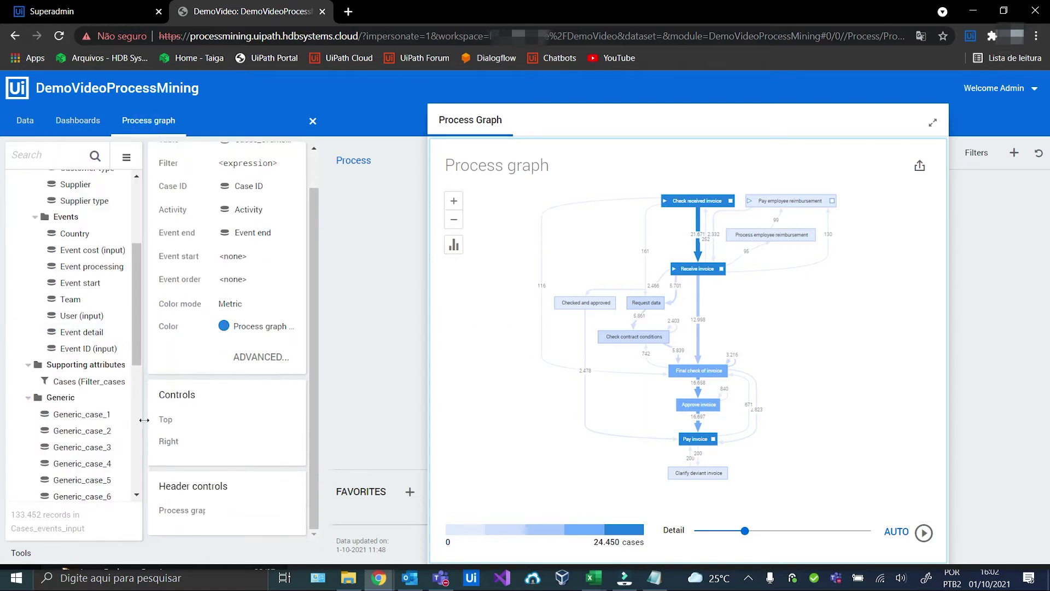
pyautogui.scroll(-3, 116, 415)
pyautogui.moveTo(87, 314); pyautogui.dragTo(261, 517)
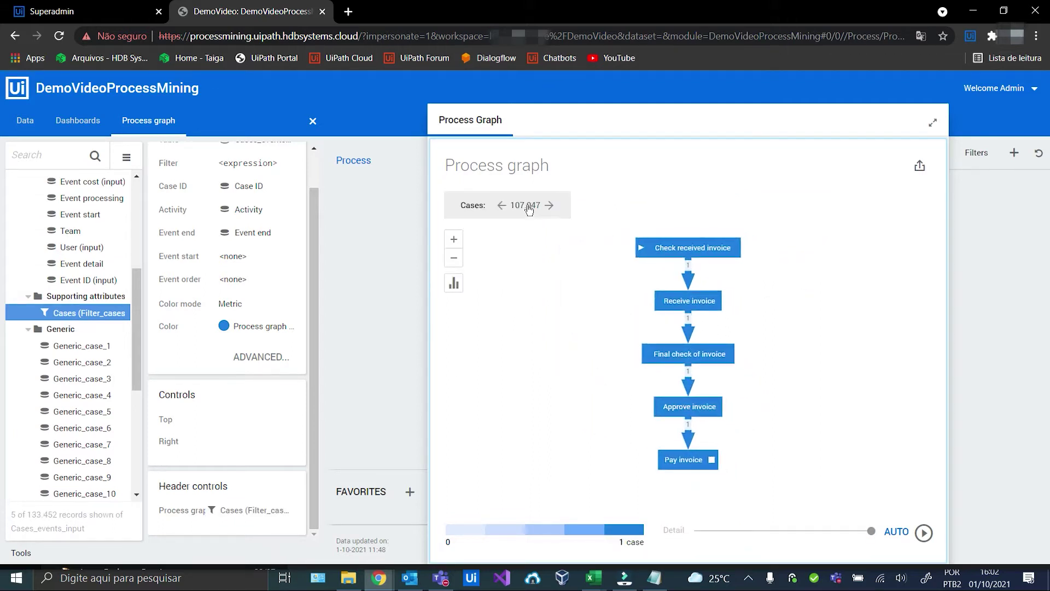
# Filter the process graph to case 114.595 with the Cases control
pyautogui.click(527, 207)
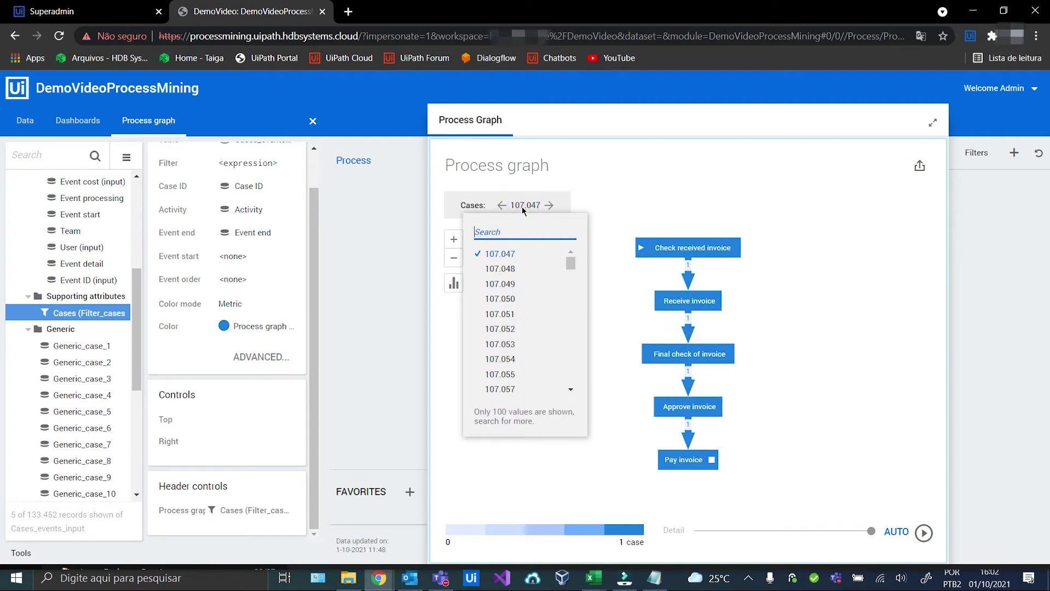
pyautogui.write('114.595')
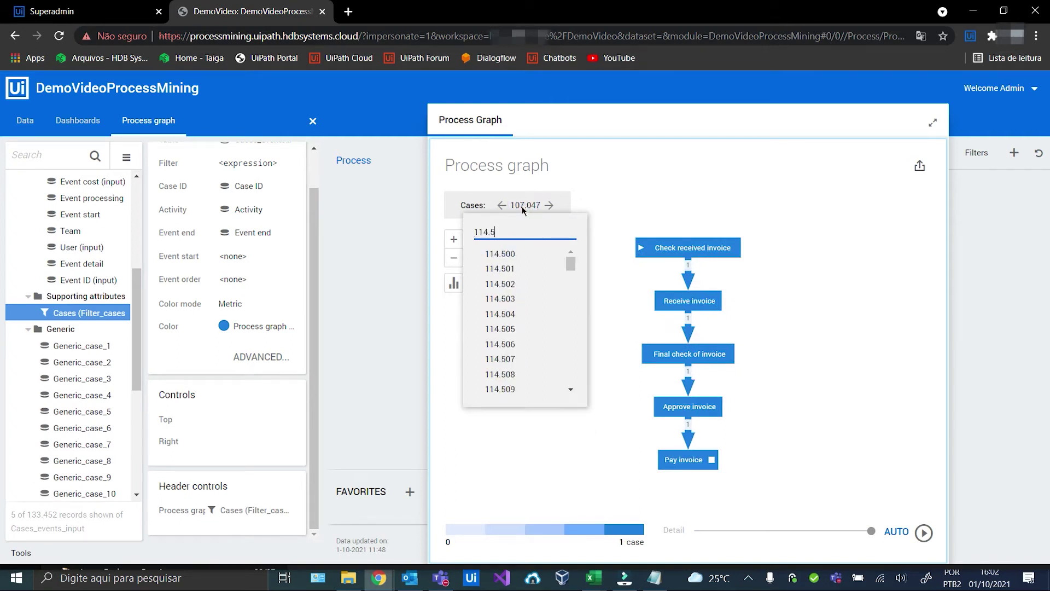
pyautogui.click(502, 255)
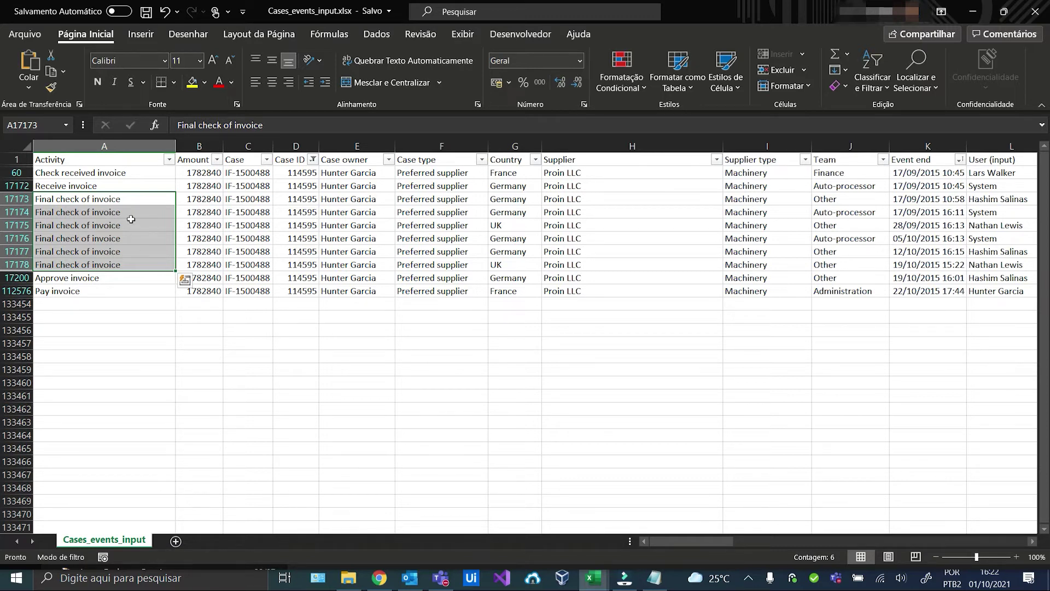
# Switch back to the browser to examine the Final check of invoice self-loop, and open the Cases_events_output.xlsx workbook in Excel
pyautogui.click(379, 577)
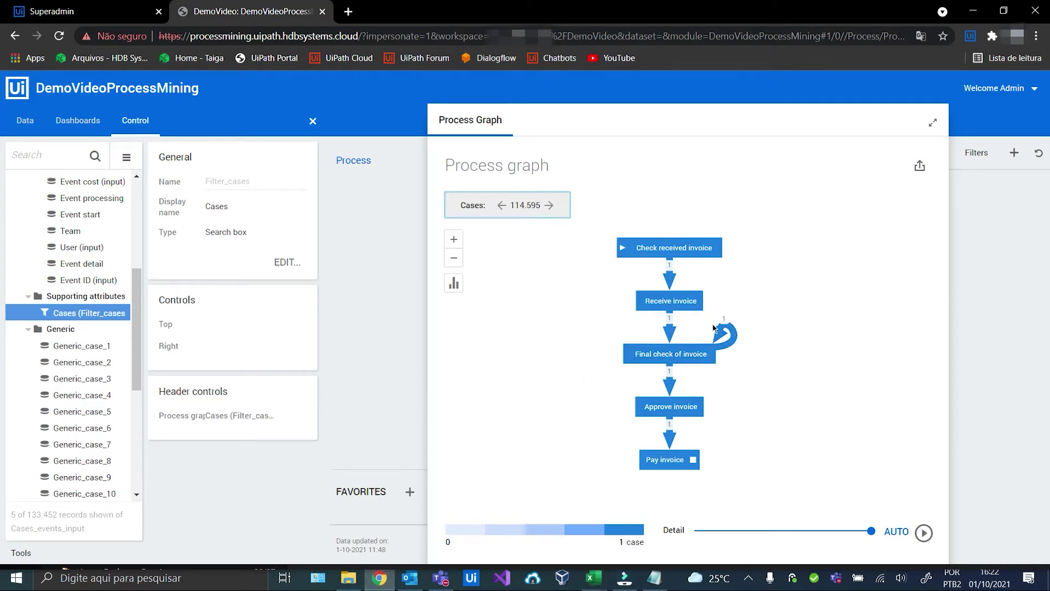
pyautogui.moveTo(728, 328)
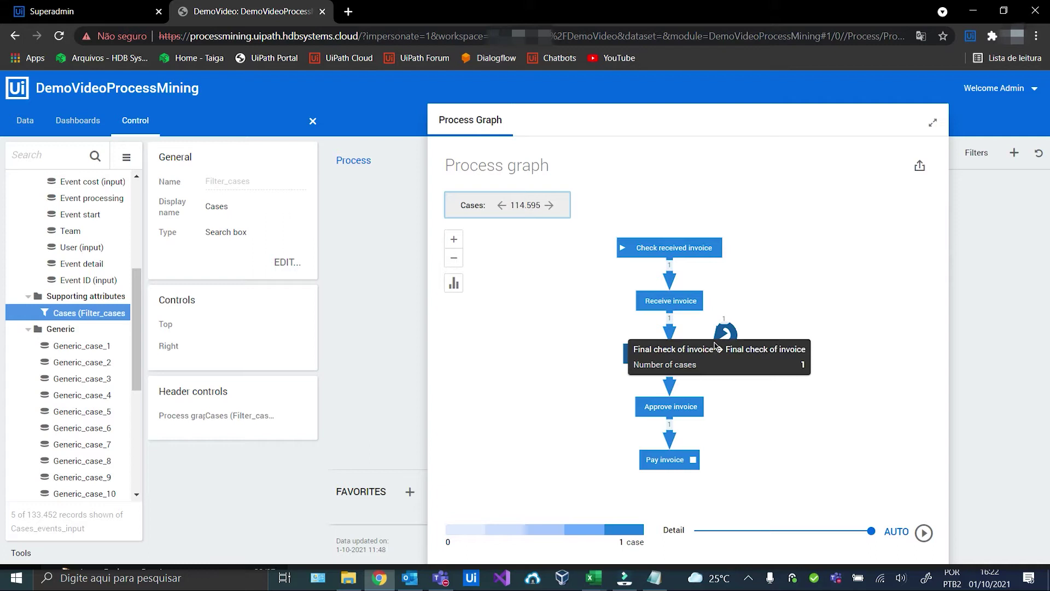
pyautogui.moveTo(593, 578)
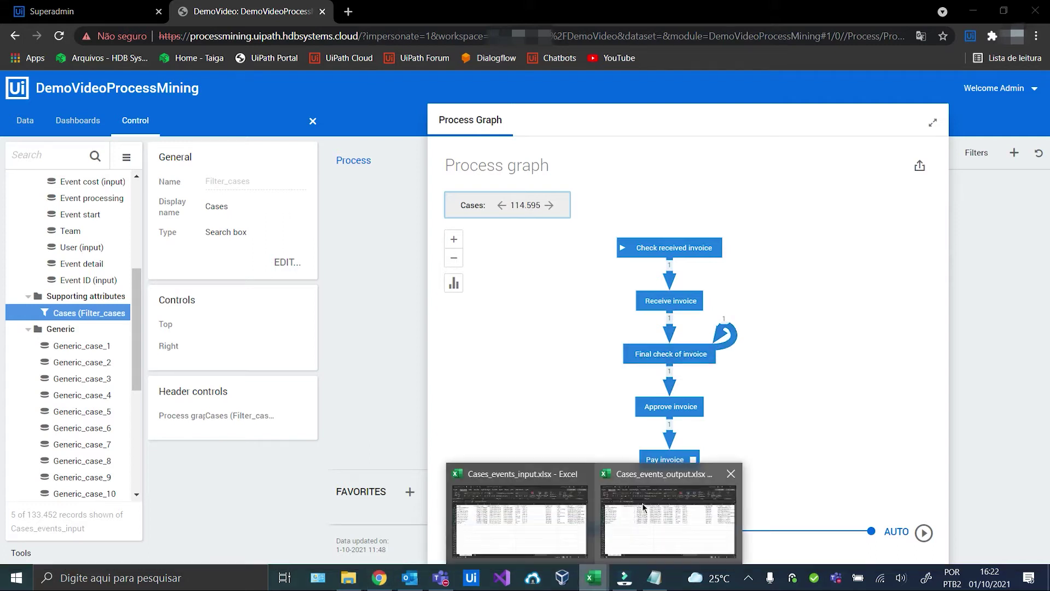
pyautogui.click(643, 508)
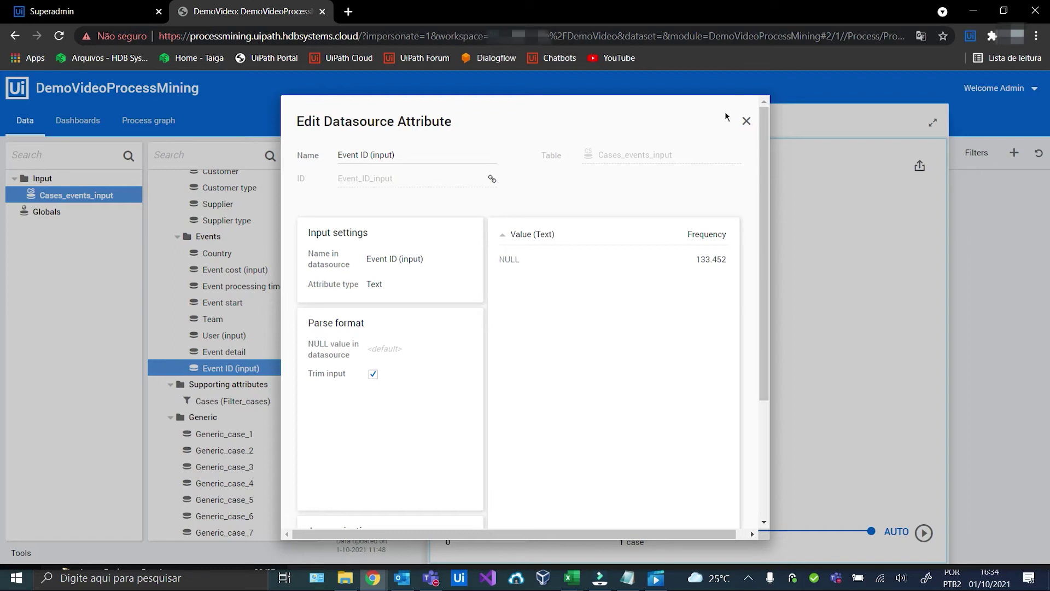
# Close the Event ID (input) attribute settings and create an Aggregate expression attribute named "Event ID" in Supporting attributes
pyautogui.click(746, 120)
pyautogui.scroll(-1, 240, 350)
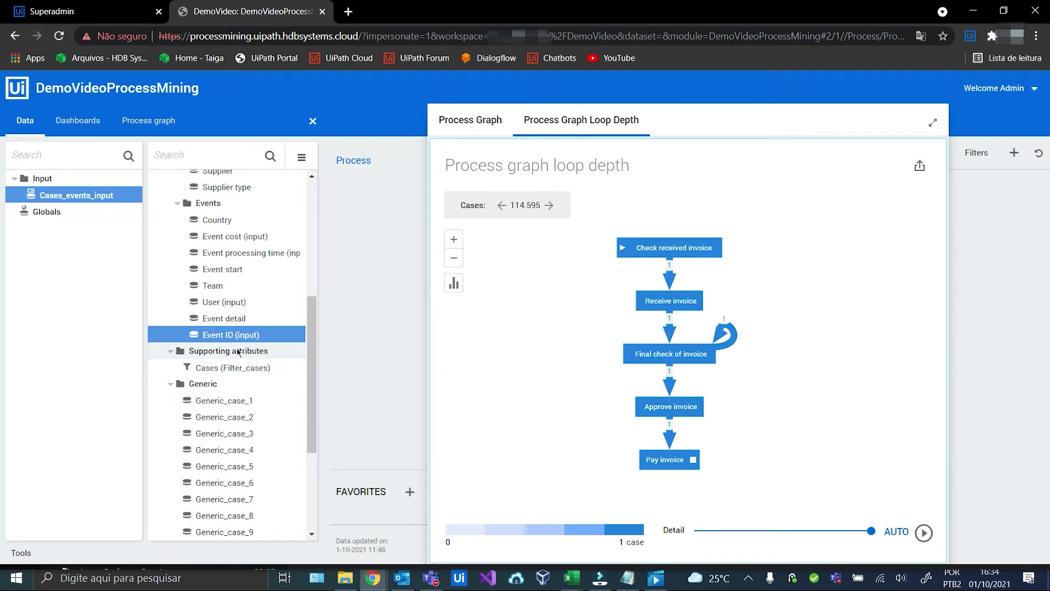
pyautogui.rightClick(238, 351)
pyautogui.click(291, 152)
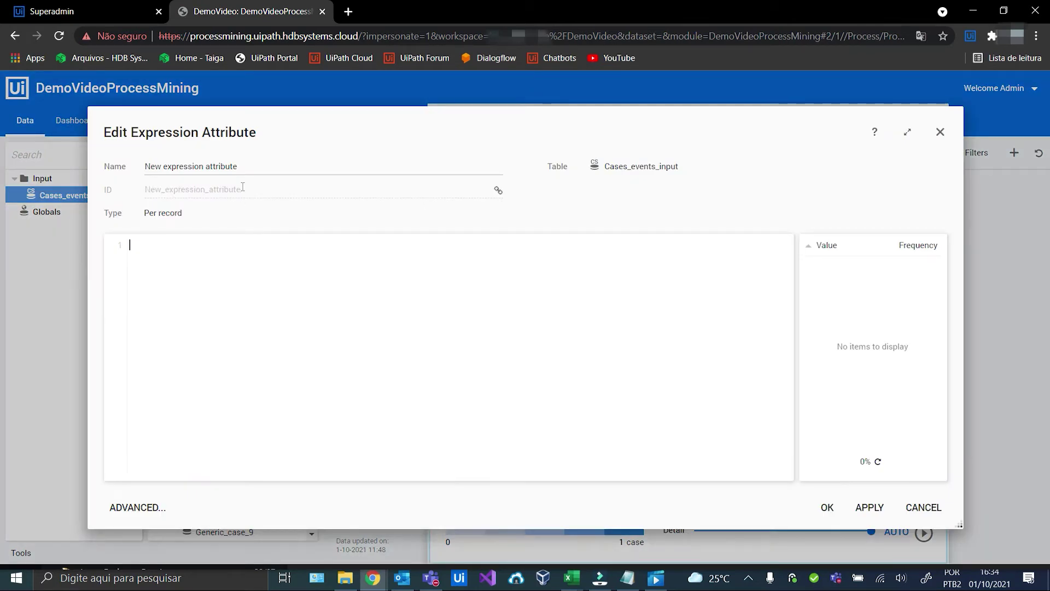
pyautogui.tripleClick(252, 167)
pyautogui.write('Event ID')
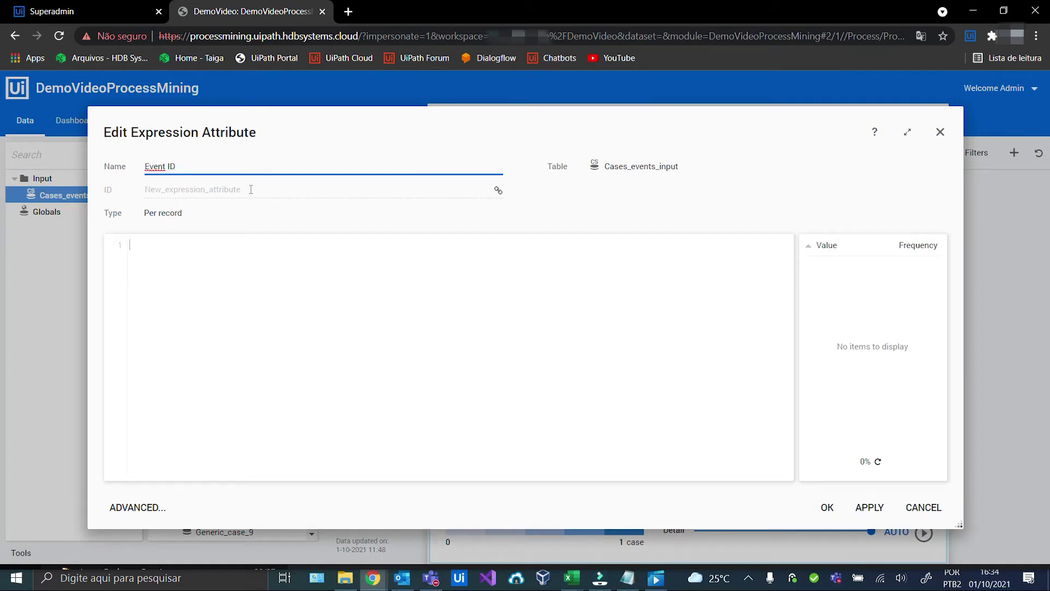
pyautogui.click(169, 215)
pyautogui.click(169, 253)
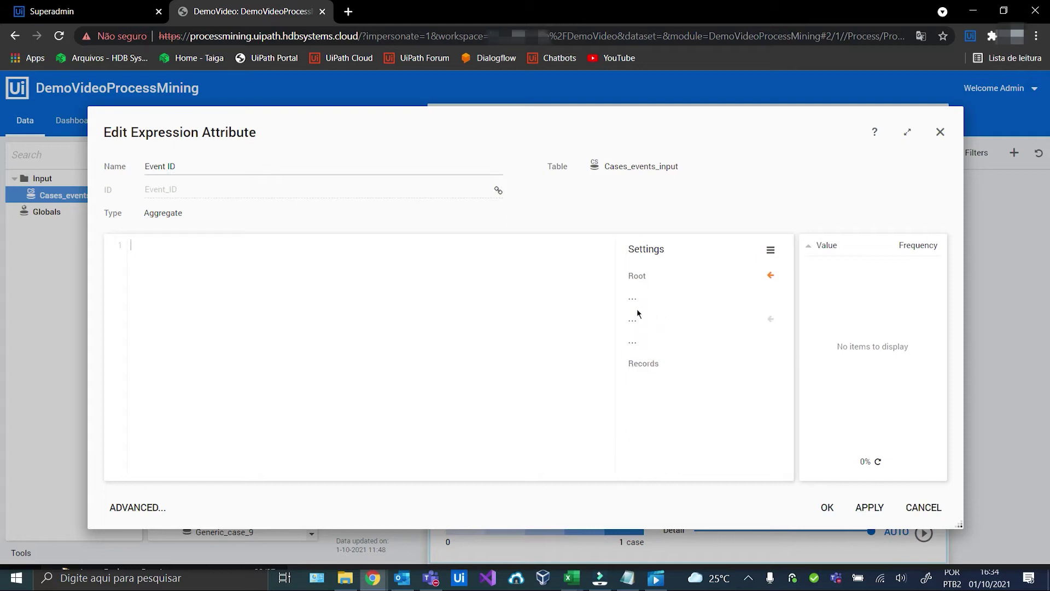
# Set the aggregation levels of the Event ID expression to Case ID, Event end and Activity, in that order
pyautogui.click(632, 297)
pyautogui.click(678, 377)
pyautogui.click(634, 319)
pyautogui.click(711, 197)
pyautogui.click(632, 342)
pyautogui.click(690, 182)
# Sort the Case ID, Event end and Activity levels A..Z (Ascending) and set Records as the expression level
pyautogui.rightClick(637, 303)
pyautogui.moveTo(673, 376)
pyautogui.click(790, 377)
pyautogui.rightClick(648, 319)
pyautogui.moveTo(705, 403)
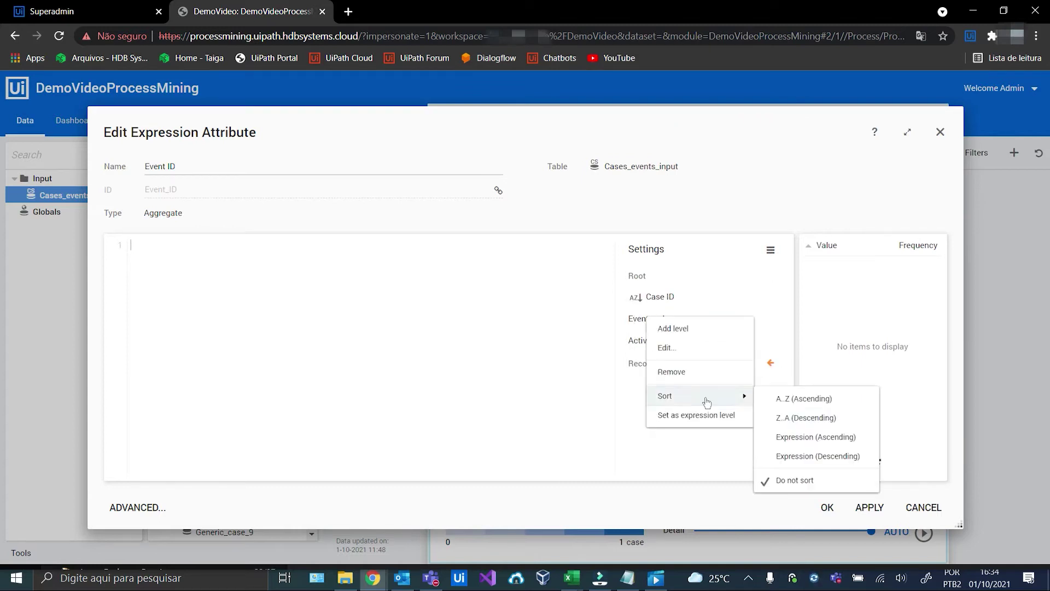
pyautogui.click(793, 405)
pyautogui.rightClick(650, 348)
pyautogui.moveTo(681, 420)
pyautogui.click(816, 420)
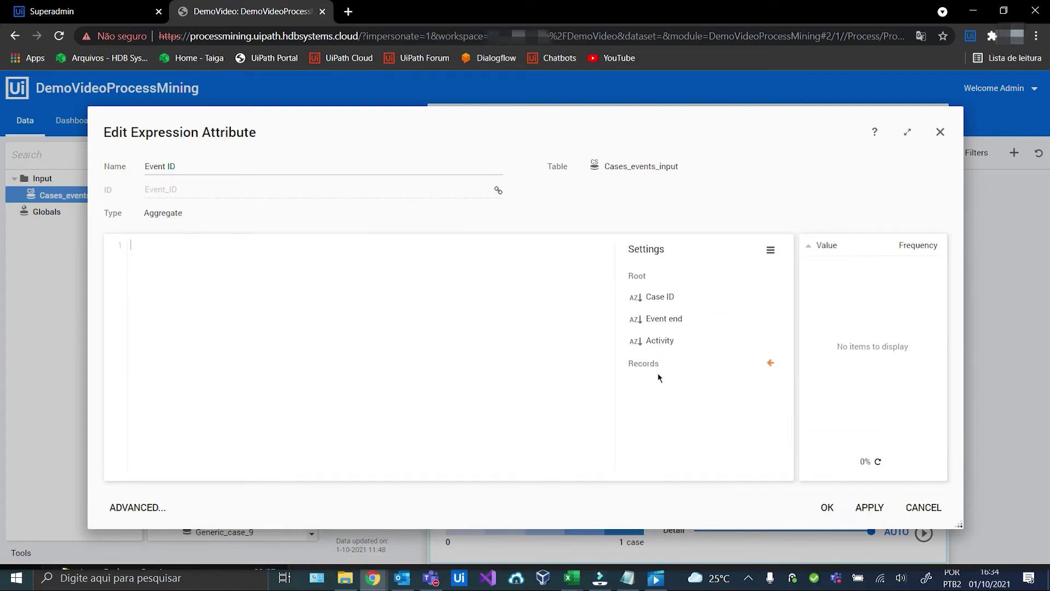
# Enter the expression text(nodeindexinlevel) for the Event ID attribute and save it
pyautogui.click(344, 277)
pyautogui.write('text(nodeindexi')
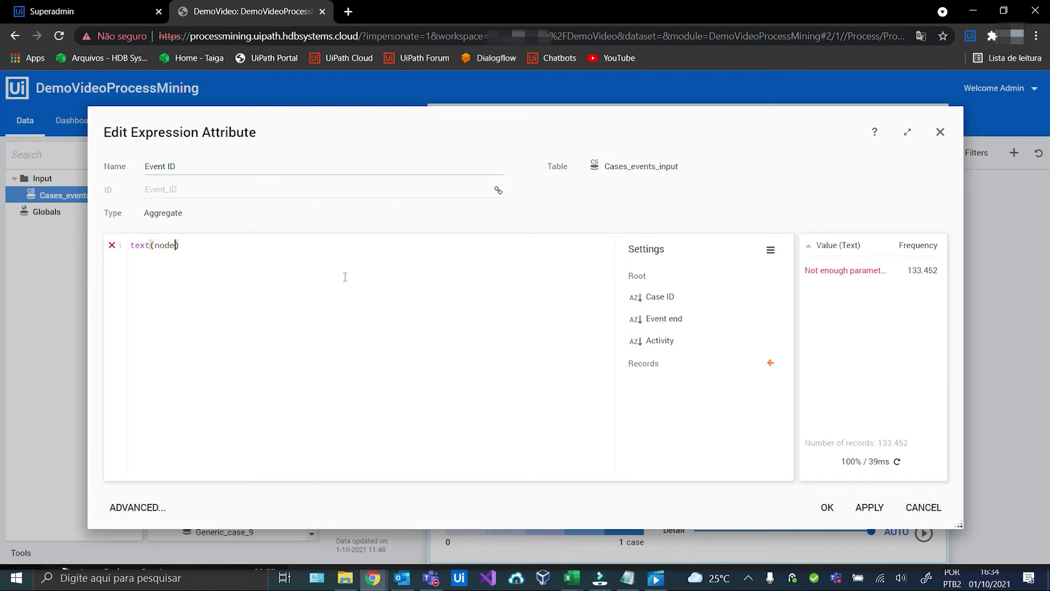
pyautogui.write('nlevel)')
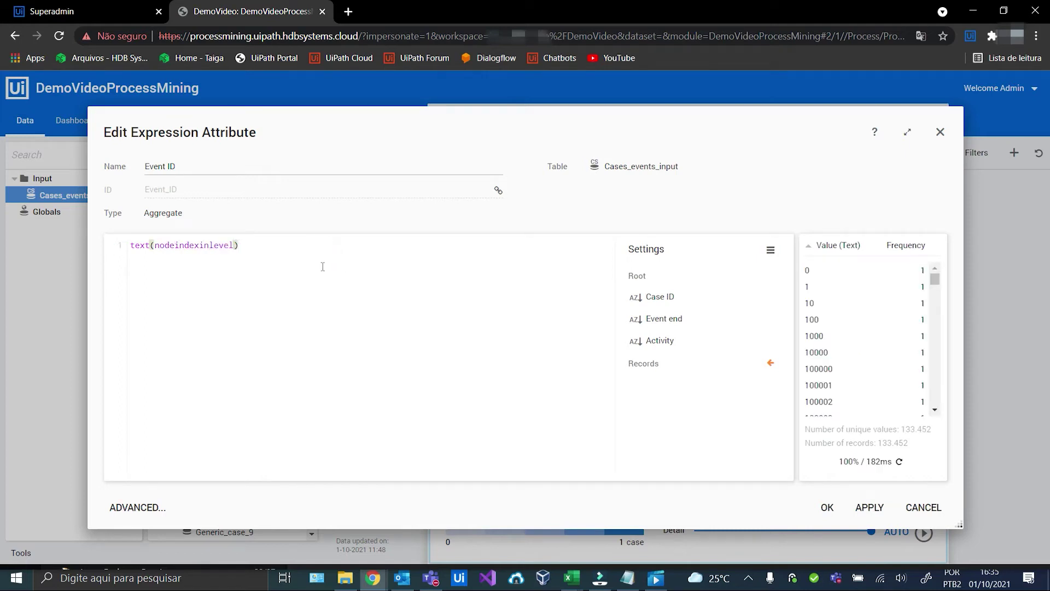
pyautogui.click(827, 507)
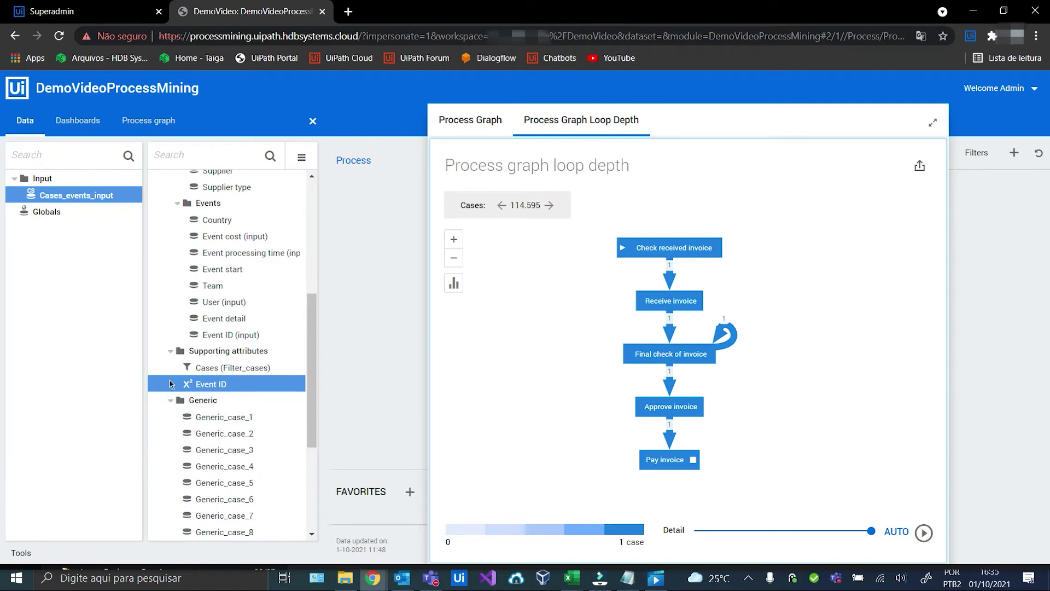
# Create an Aggregate expression attribute named "Event order" in Supporting attributes
pyautogui.rightClick(227, 356)
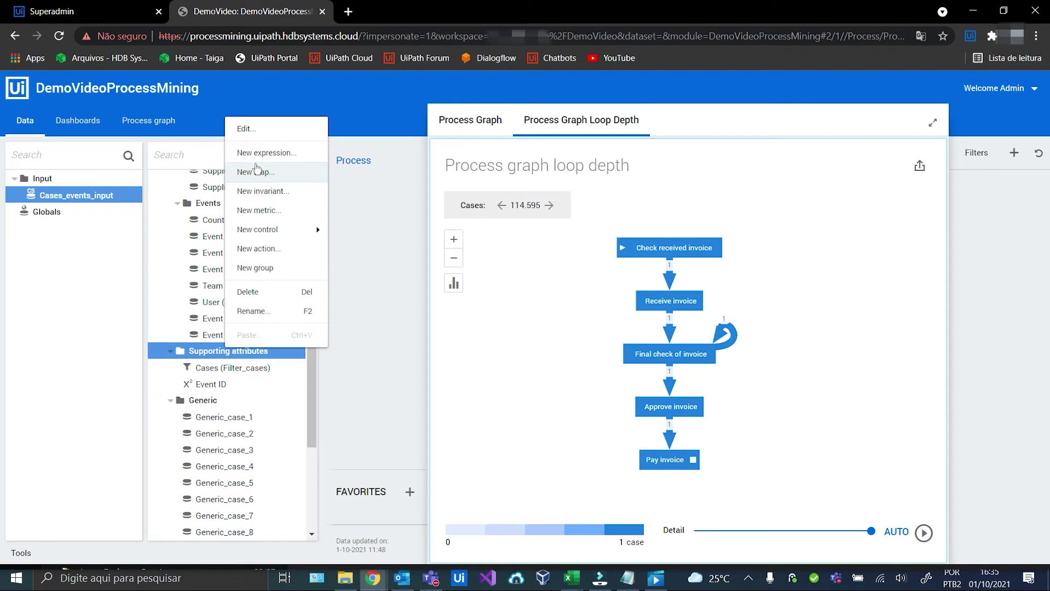
pyautogui.click(254, 152)
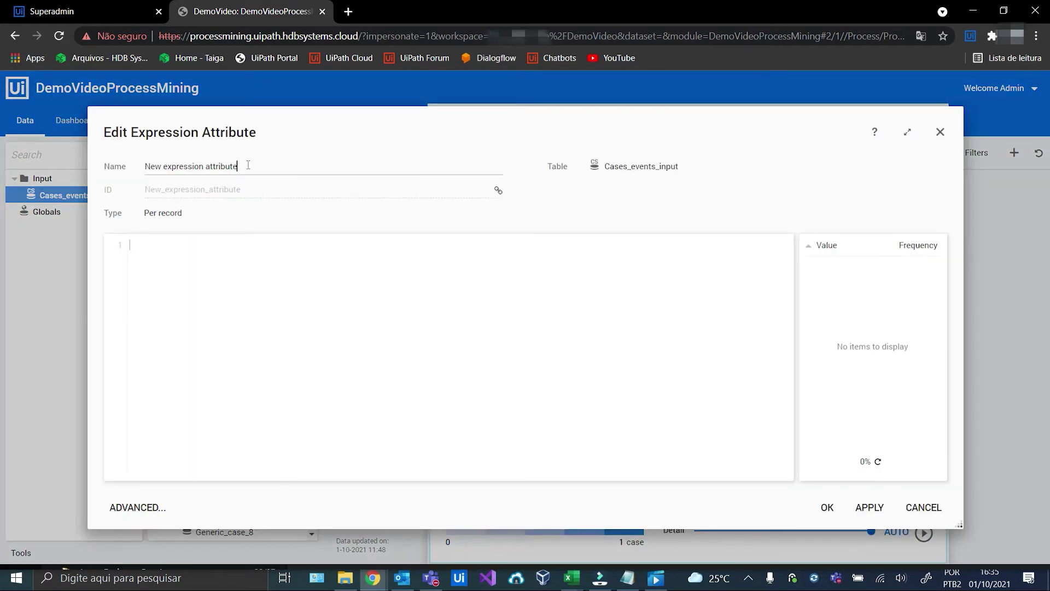
pyautogui.tripleClick(248, 165)
pyautogui.write('Event order')
pyautogui.click(176, 213)
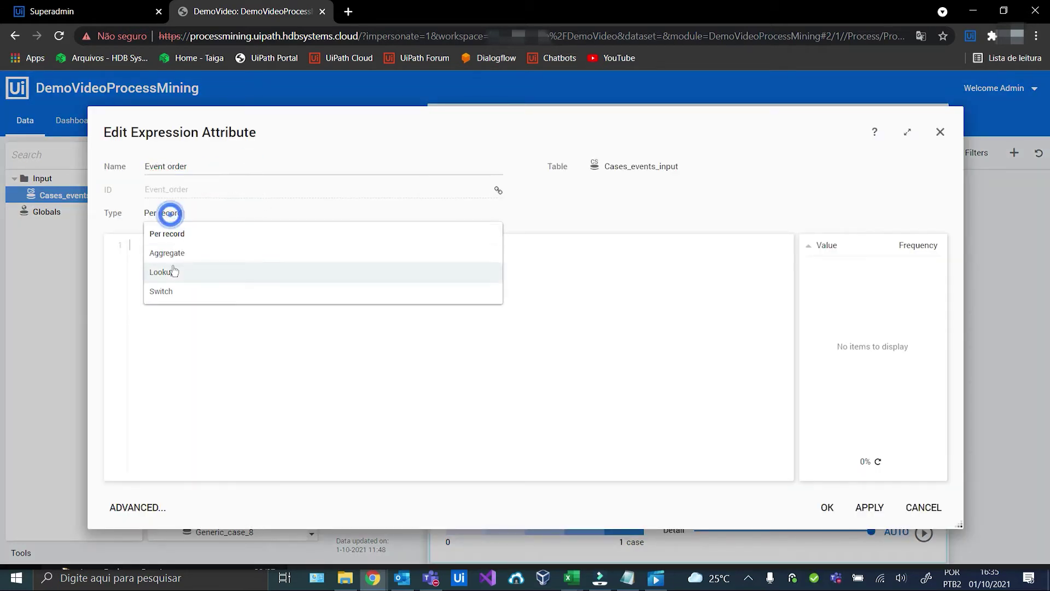
pyautogui.click(172, 251)
# Add four aggregation levels to the Event order expression: Case ID, Event end, Event ID and Activity, in that order
pyautogui.click(651, 300)
pyautogui.click(650, 320)
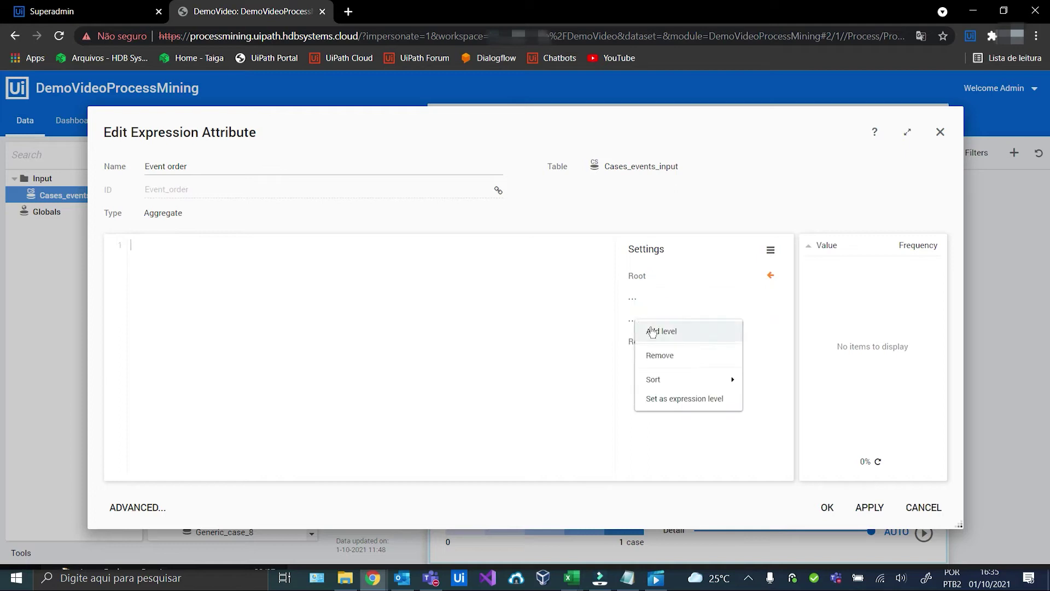
pyautogui.click(635, 297)
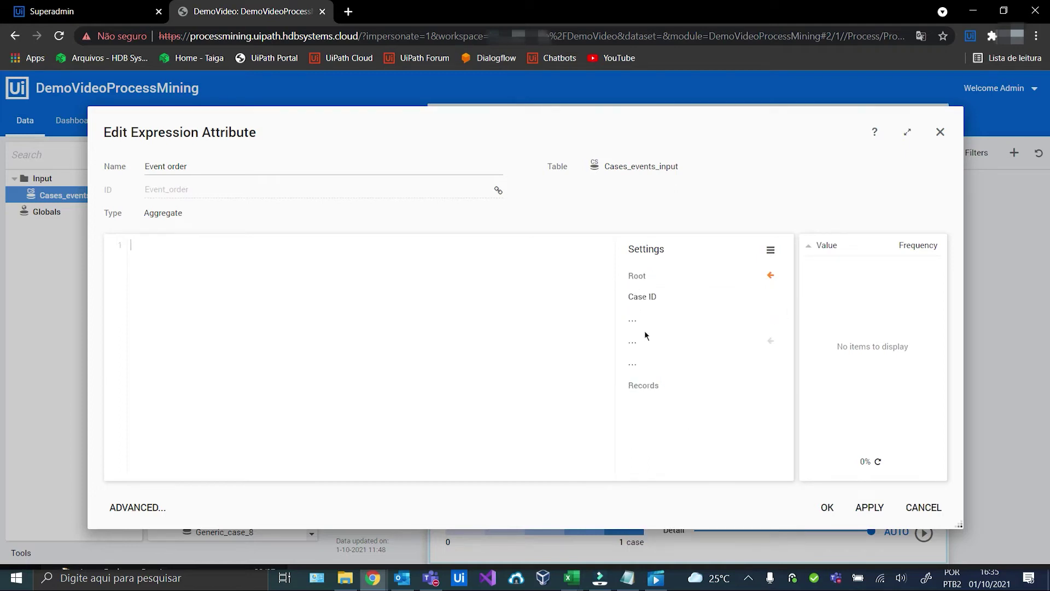
pyautogui.click(634, 321)
pyautogui.click(693, 205)
pyautogui.click(636, 341)
pyautogui.click(691, 246)
pyautogui.click(633, 363)
pyautogui.click(694, 219)
# Sort the Case ID, Event end, Event ID and Activity levels of Event order A..Z (Ascending)
pyautogui.click(640, 362)
pyautogui.moveTo(673, 377)
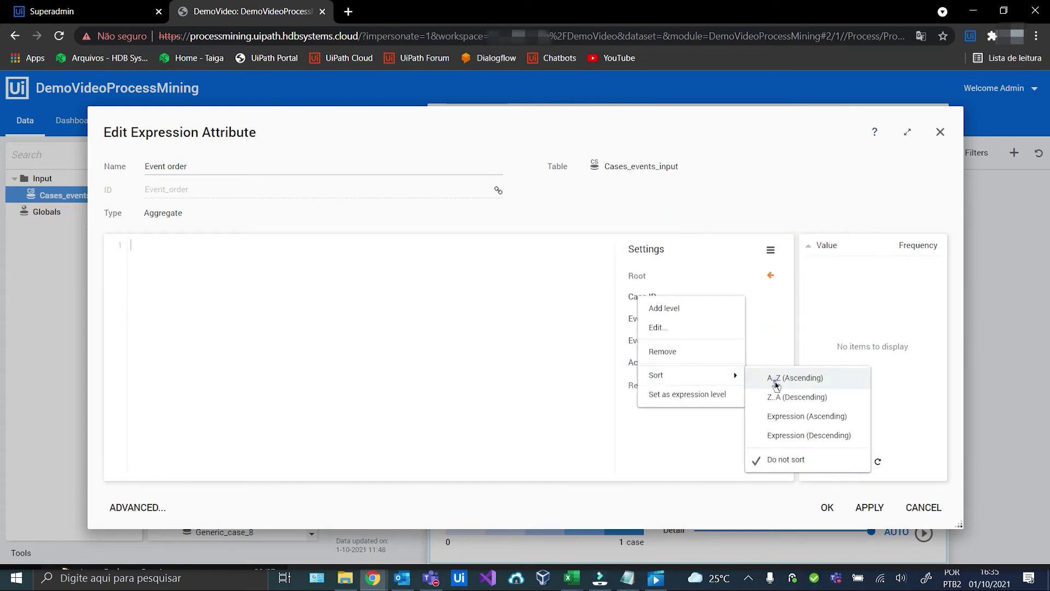
pyautogui.click(787, 375)
pyautogui.click(651, 318)
pyautogui.moveTo(667, 397)
pyautogui.click(787, 398)
pyautogui.click(641, 340)
pyautogui.moveTo(672, 420)
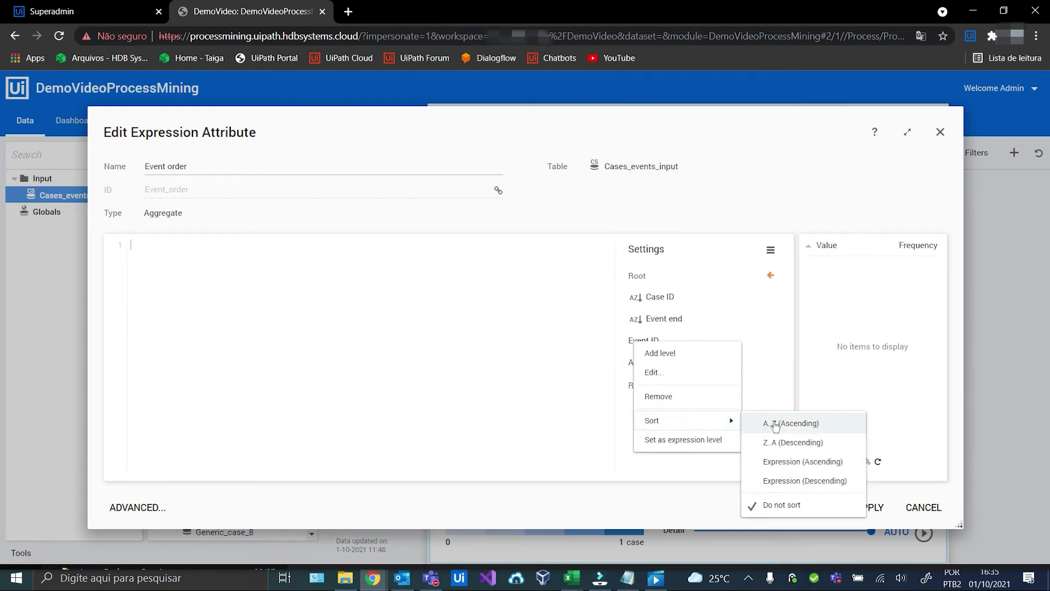
pyautogui.click(787, 422)
pyautogui.click(640, 363)
pyautogui.moveTo(672, 438)
pyautogui.click(788, 441)
# Set Records as the expression level of Event order, enter the expression nodeindexinlevel and save the attribute
pyautogui.click(770, 384)
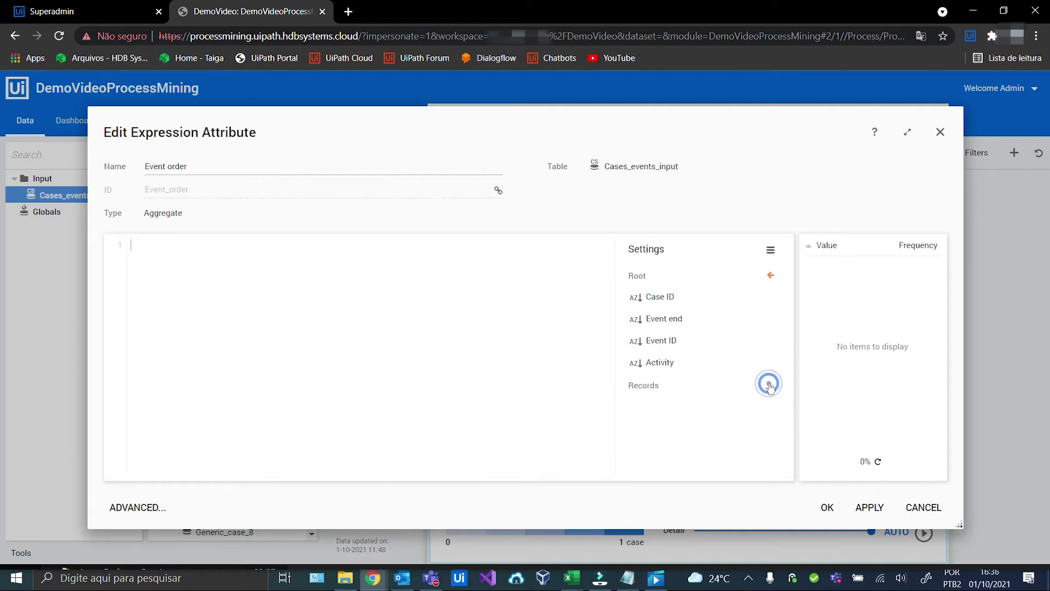
pyautogui.click(230, 260)
pyautogui.write('nodeindexinlevel')
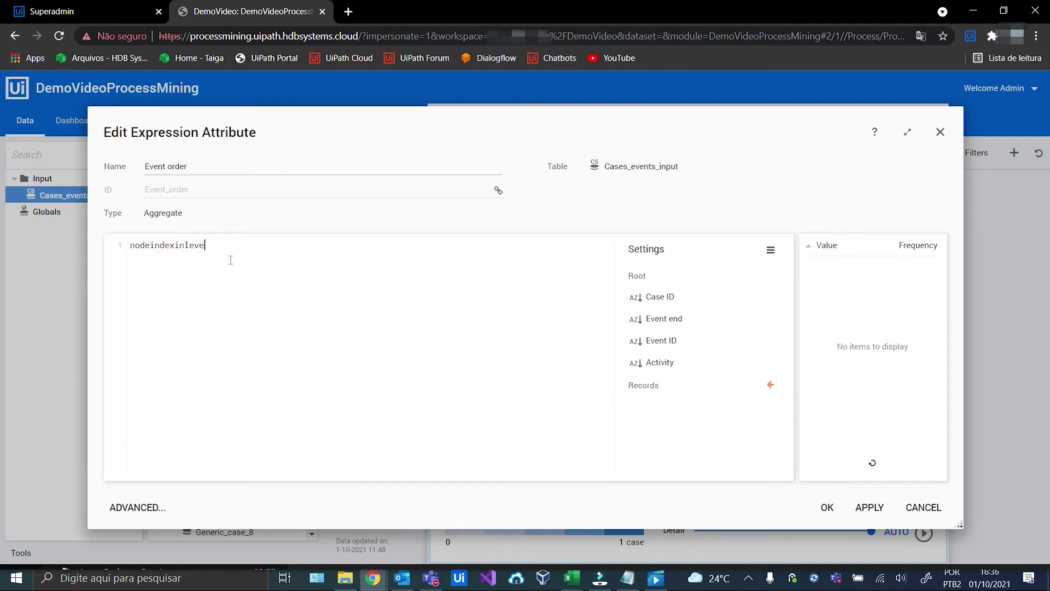
pyautogui.click(827, 507)
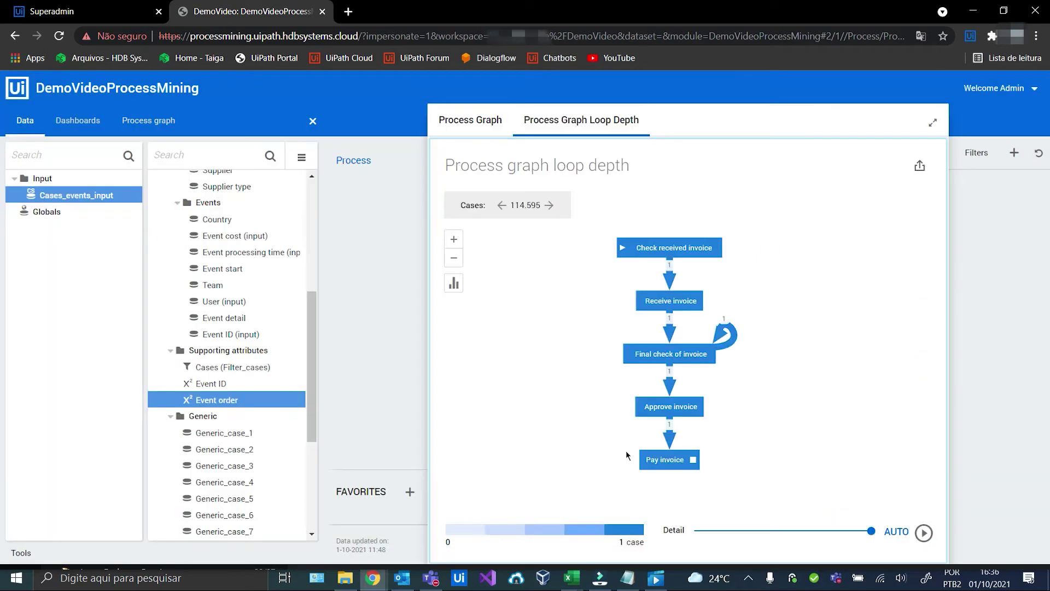
# Create an Aggregate expression attribute named "Activity loop depth" in Supporting attributes
pyautogui.rightClick(220, 350)
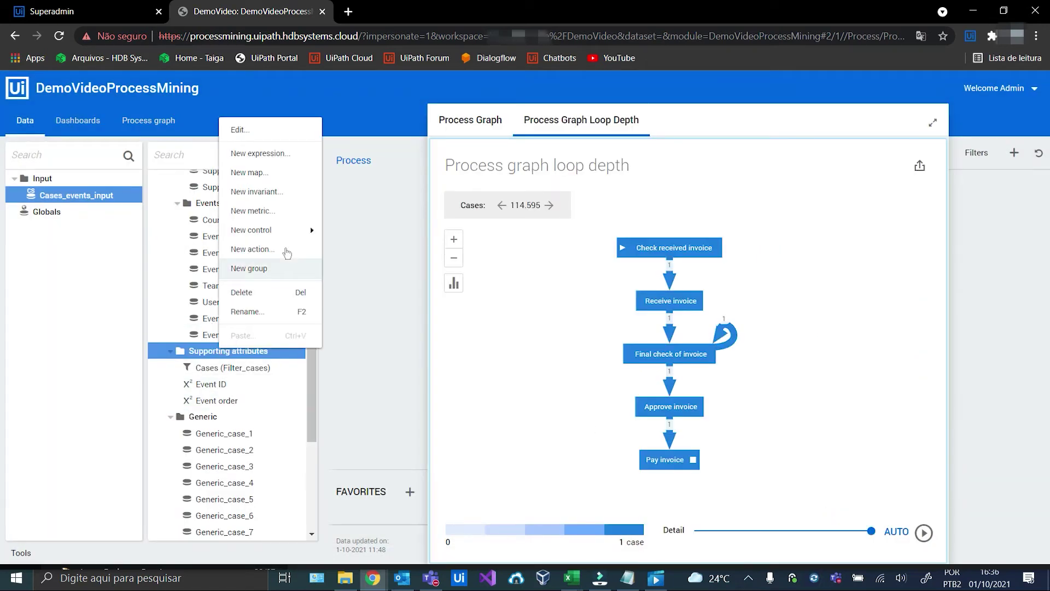
pyautogui.click(284, 158)
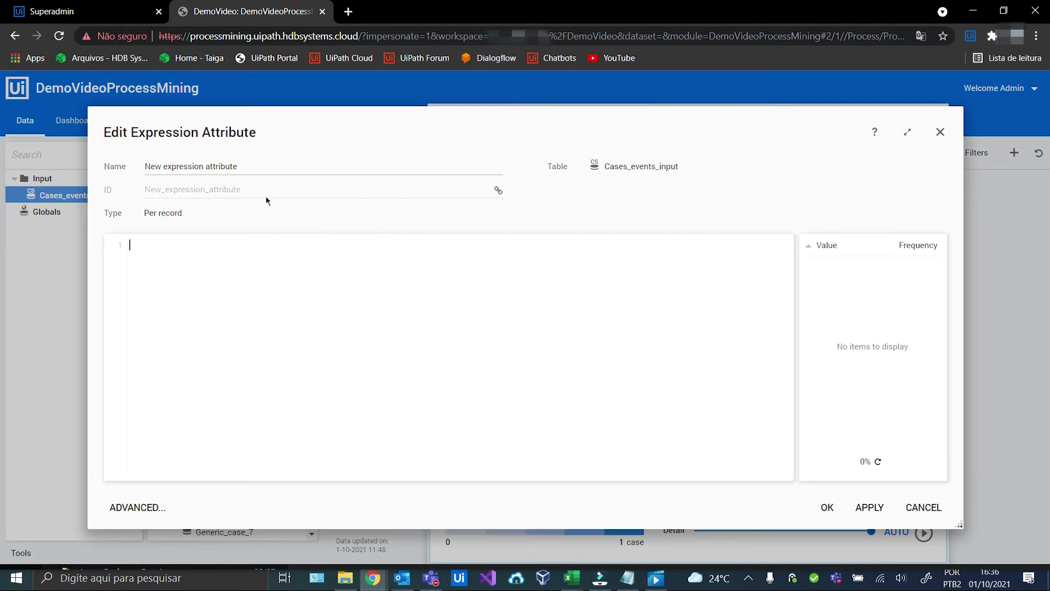
pyautogui.click(264, 168)
pyautogui.hotkey('ctrl', 'a')
pyautogui.write('A')
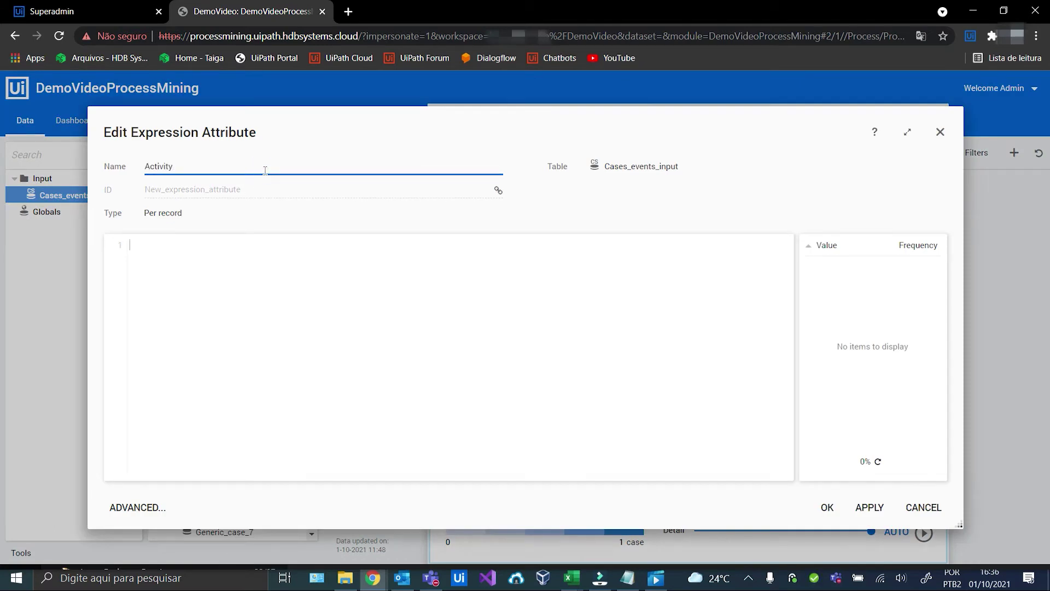
pyautogui.click(291, 273)
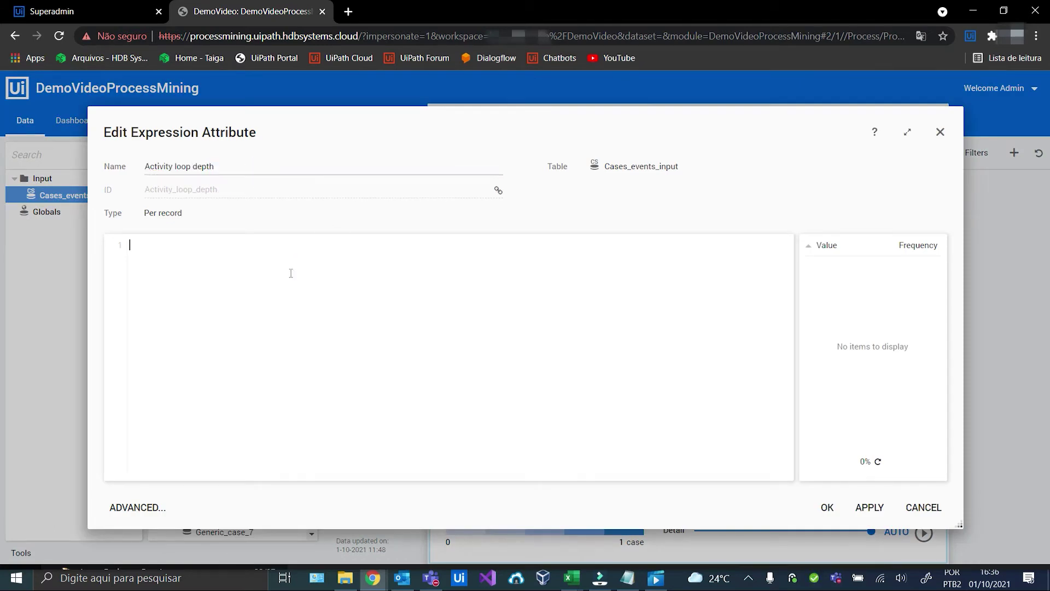
pyautogui.click(240, 218)
pyautogui.click(175, 253)
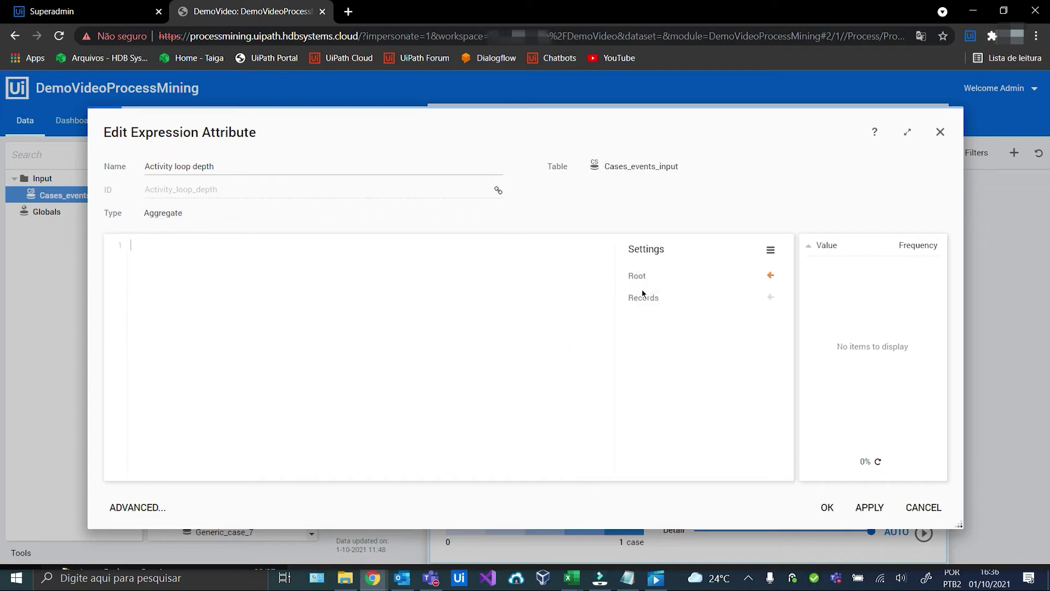
# Set the aggregation levels of the Activity loop depth expression to Case ID and Activity
pyautogui.click(648, 301)
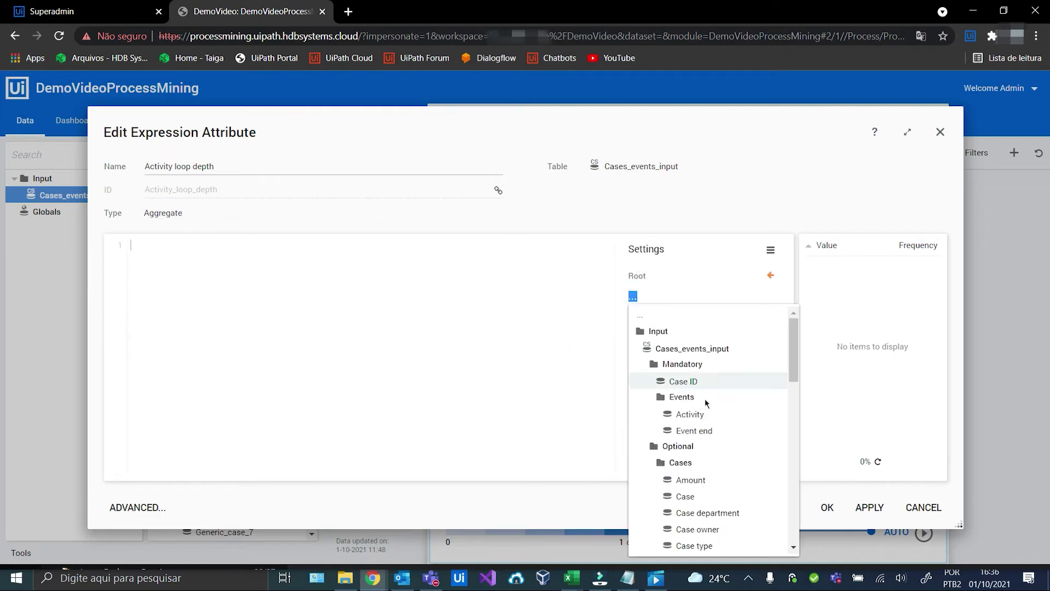
pyautogui.click(704, 381)
pyautogui.click(634, 326)
pyautogui.click(691, 182)
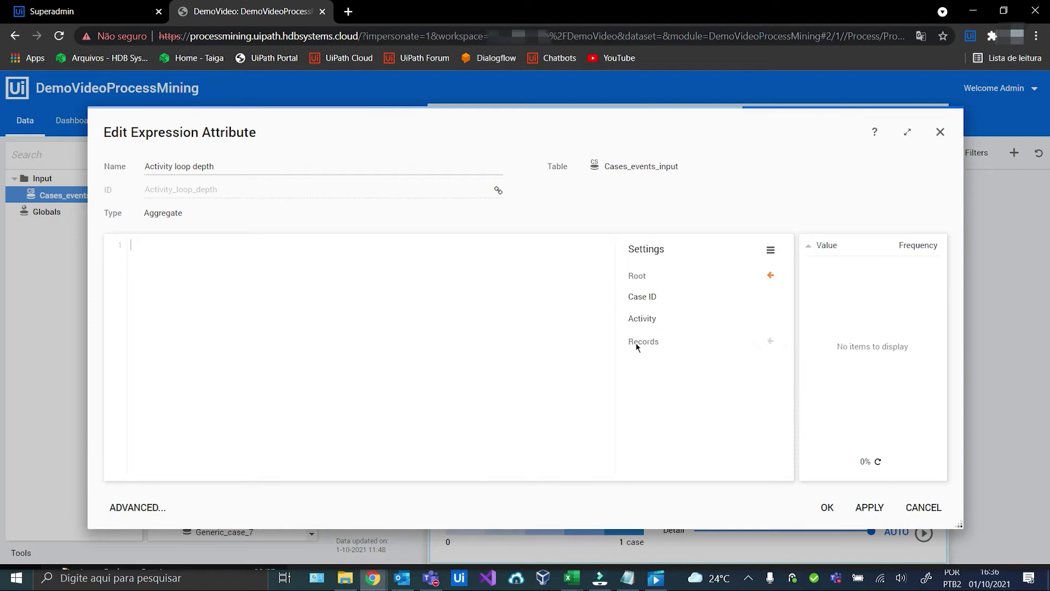
# Sort the Records level of Activity loop depth by the expression Event_order
pyautogui.click(649, 345)
pyautogui.moveTo(687, 377)
pyautogui.click(810, 380)
pyautogui.write('E')
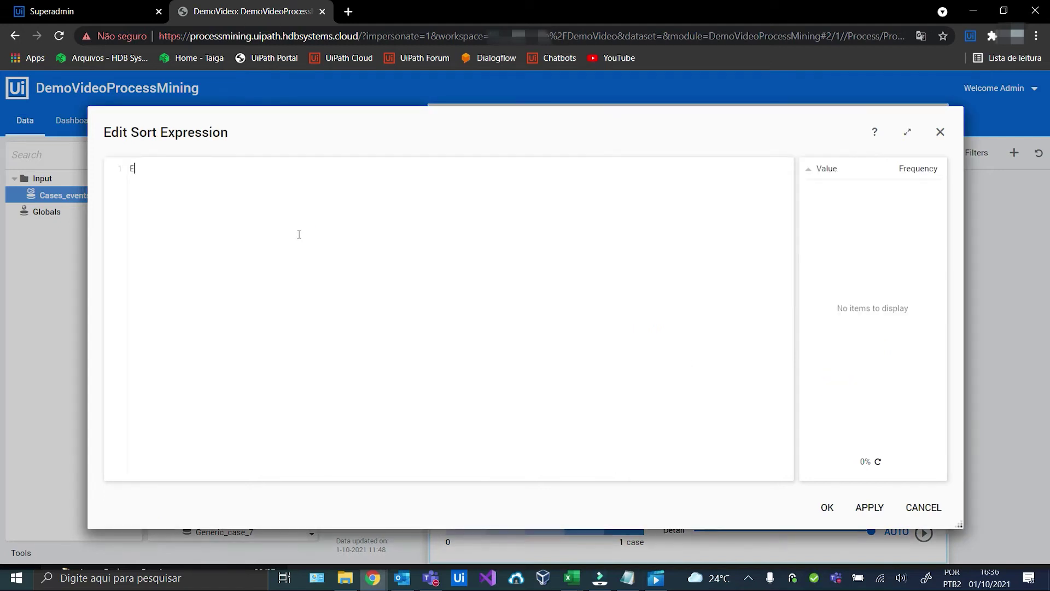
pyautogui.write('vent_order')
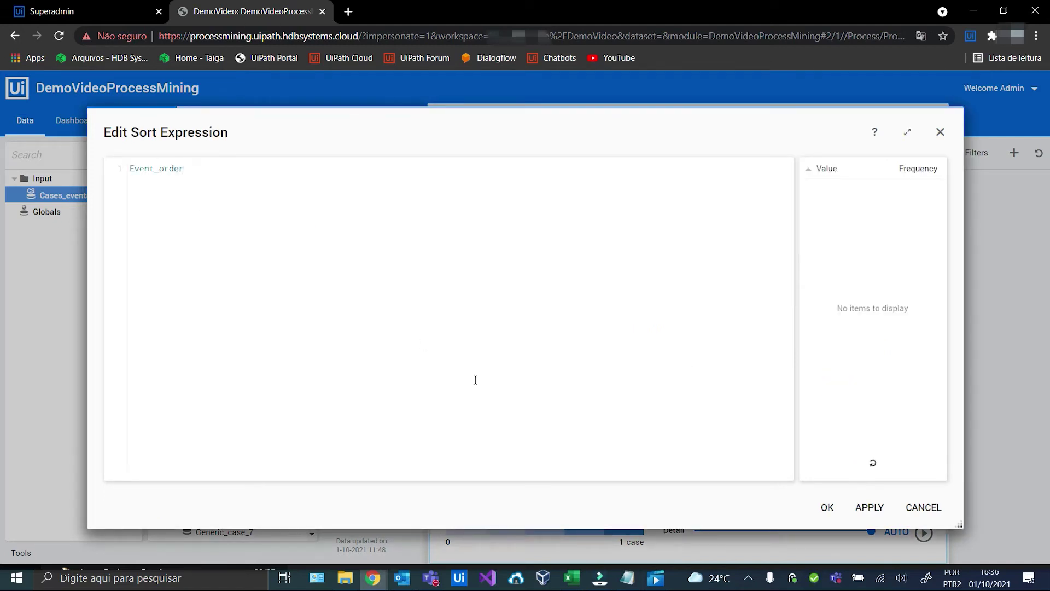
pyautogui.click(832, 513)
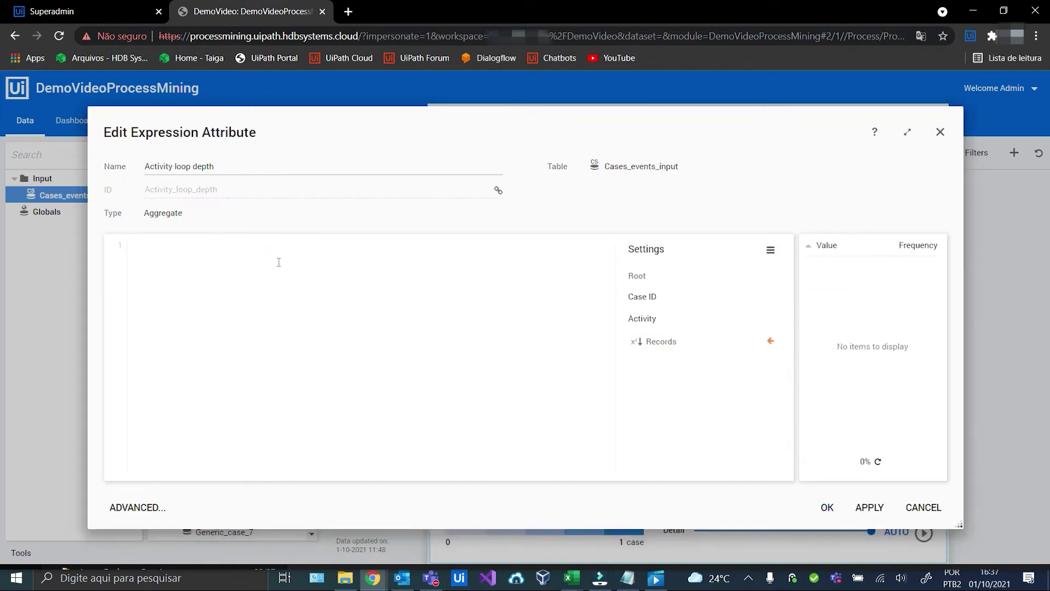
# With Records as the expression level, enter nodeindex + 1 for Activity loop depth, review the resulting values and save the attribute
pyautogui.write('eindex + 1')
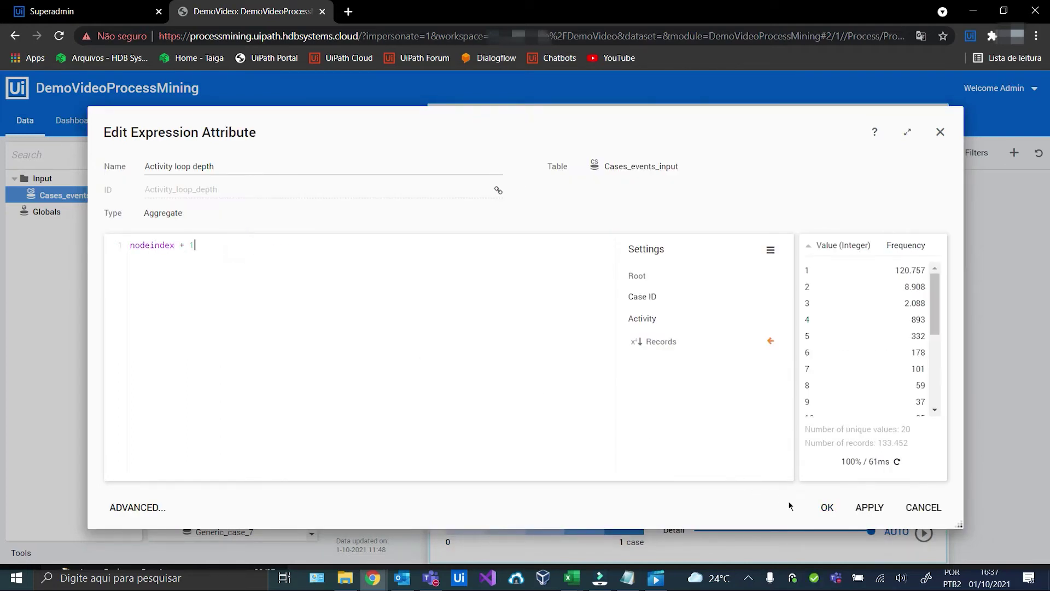
pyautogui.scroll(-4, 839, 404)
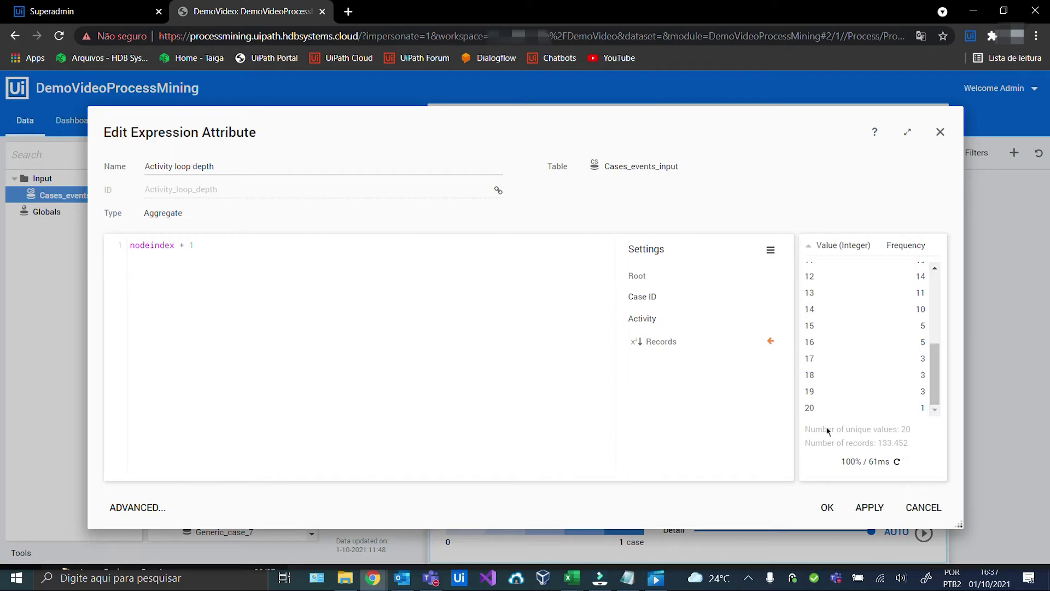
pyautogui.click(827, 509)
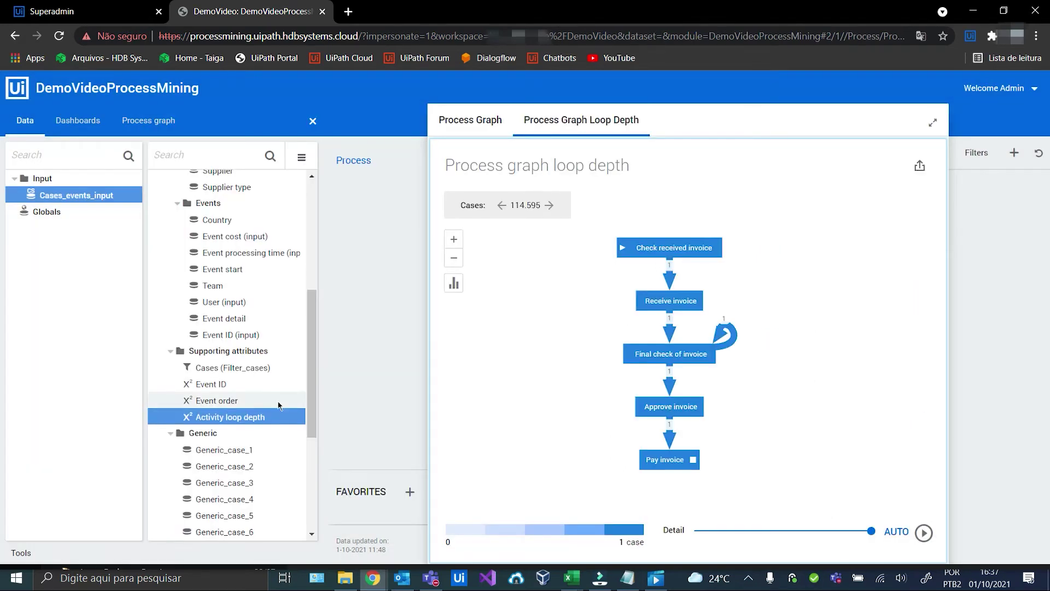
# Create a combo box control in Supporting attributes and name it "Loop depth" in its settings
pyautogui.rightClick(243, 352)
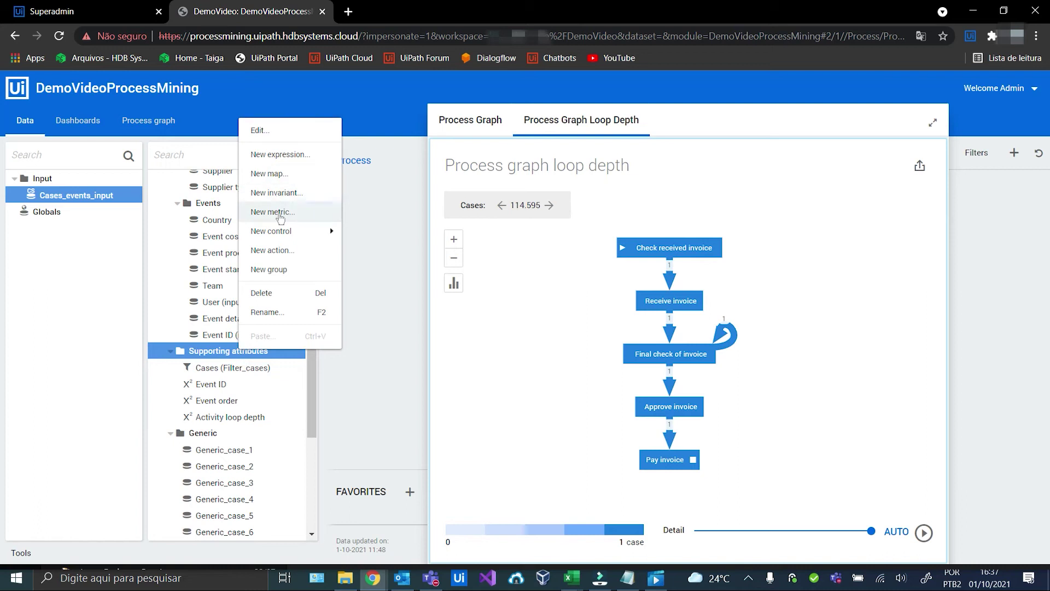
pyautogui.moveTo(280, 233)
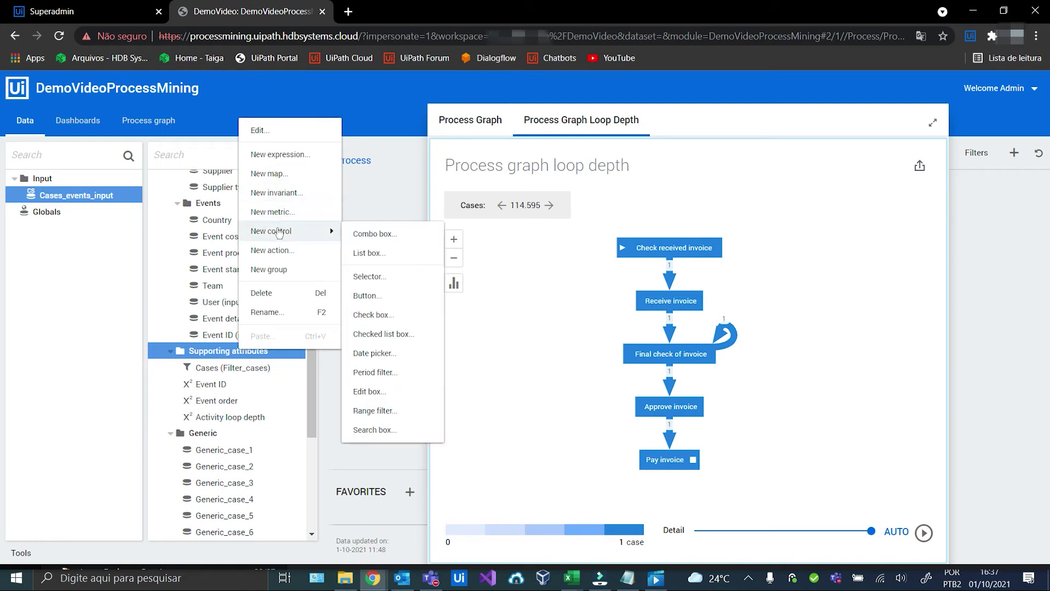
pyautogui.click(375, 239)
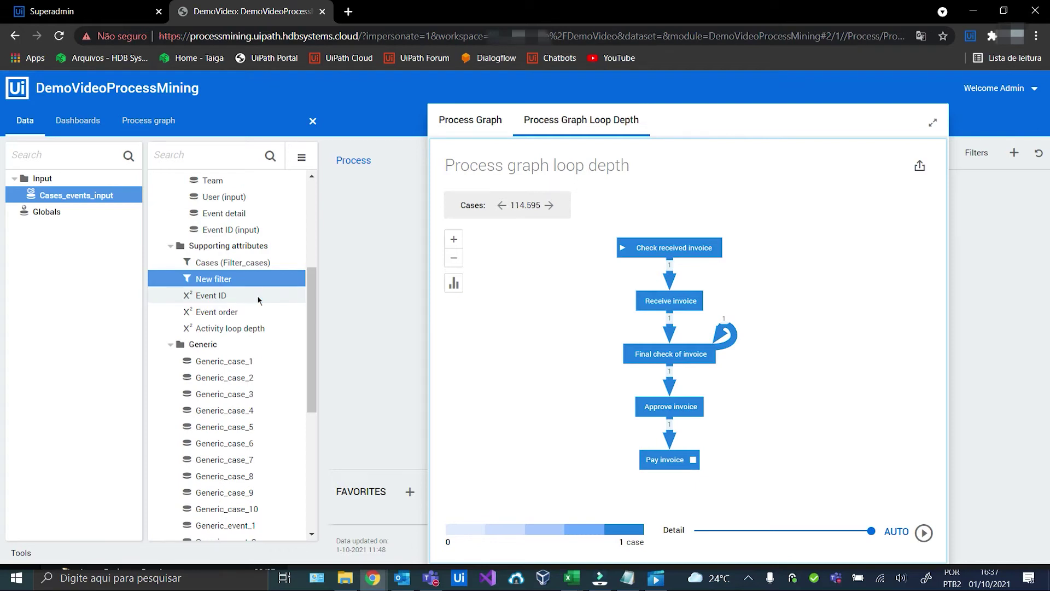
pyautogui.scroll(3, 254, 312)
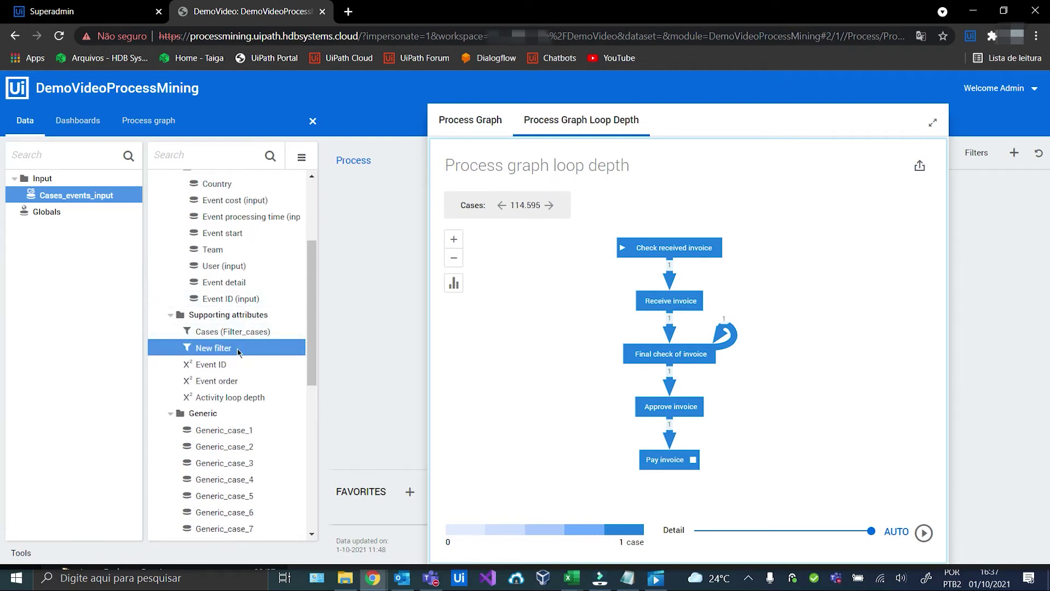
pyautogui.rightClick(239, 352)
pyautogui.doubleClick(237, 351)
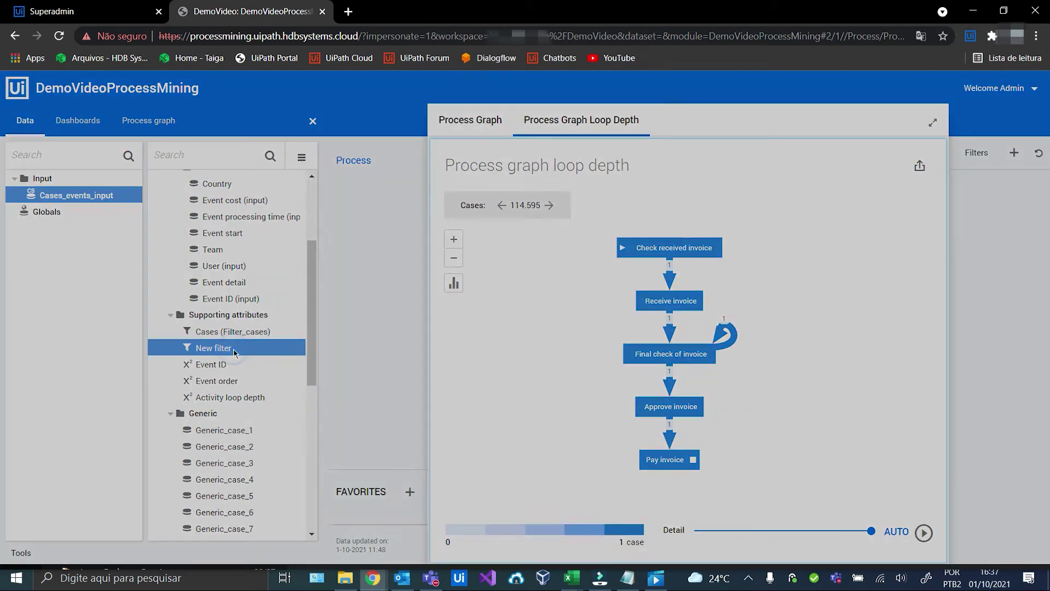
pyautogui.tripleClick(423, 100)
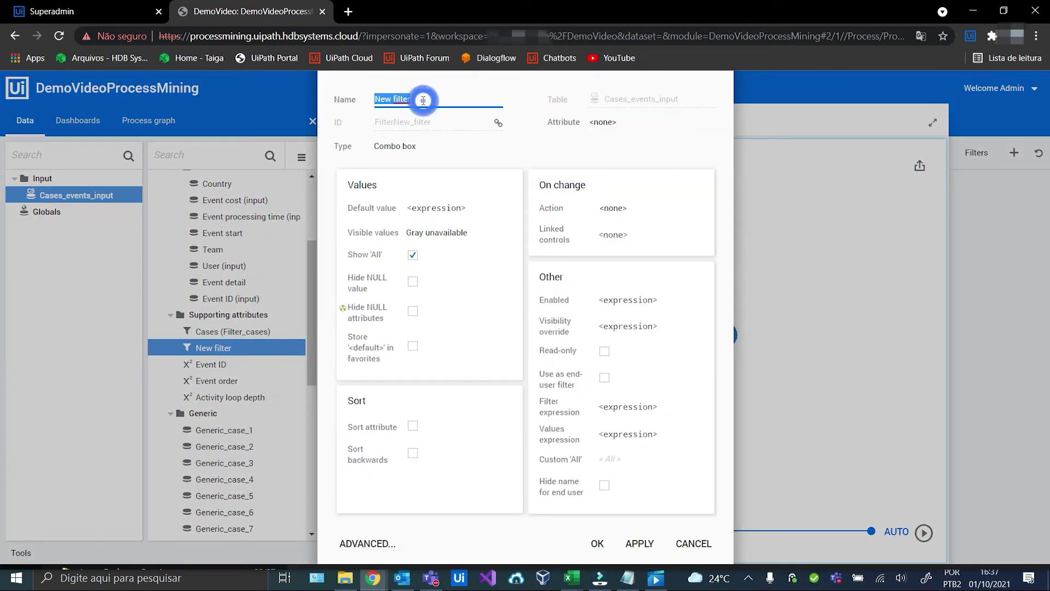
pyautogui.write('Loop depth')
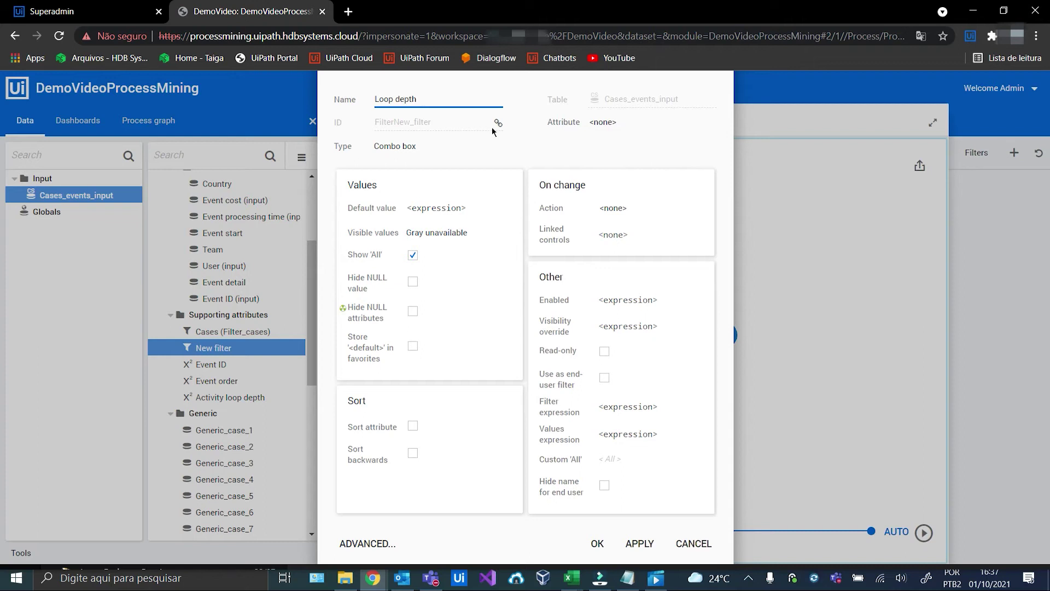
# Set the Loop depth control's ID to Filter_activity_loop_depth and link it to the Activity loop depth attribute
pyautogui.click(497, 123)
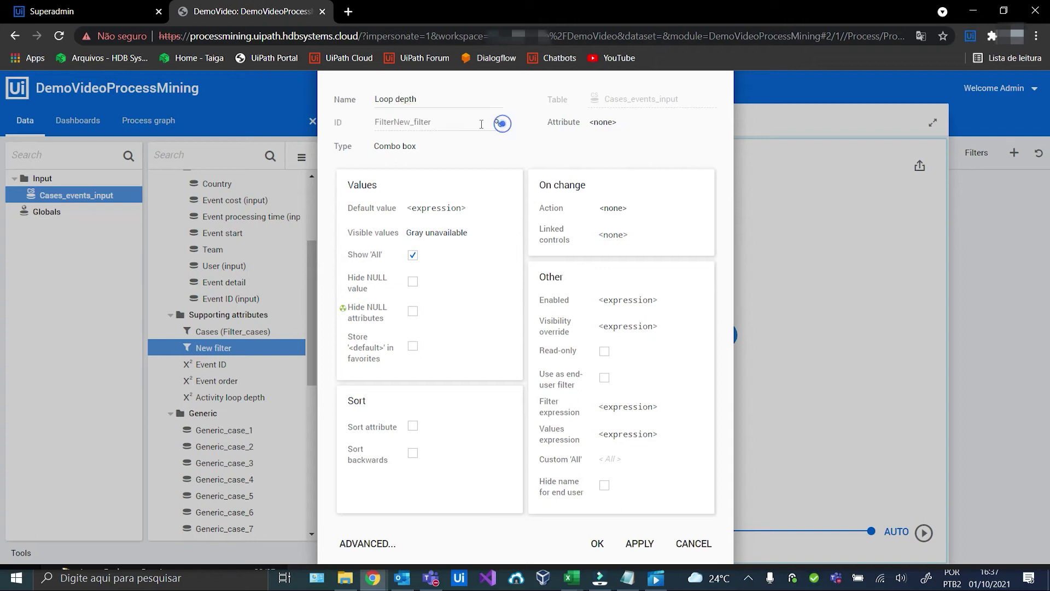
pyautogui.moveTo(442, 118); pyautogui.dragTo(405, 125)
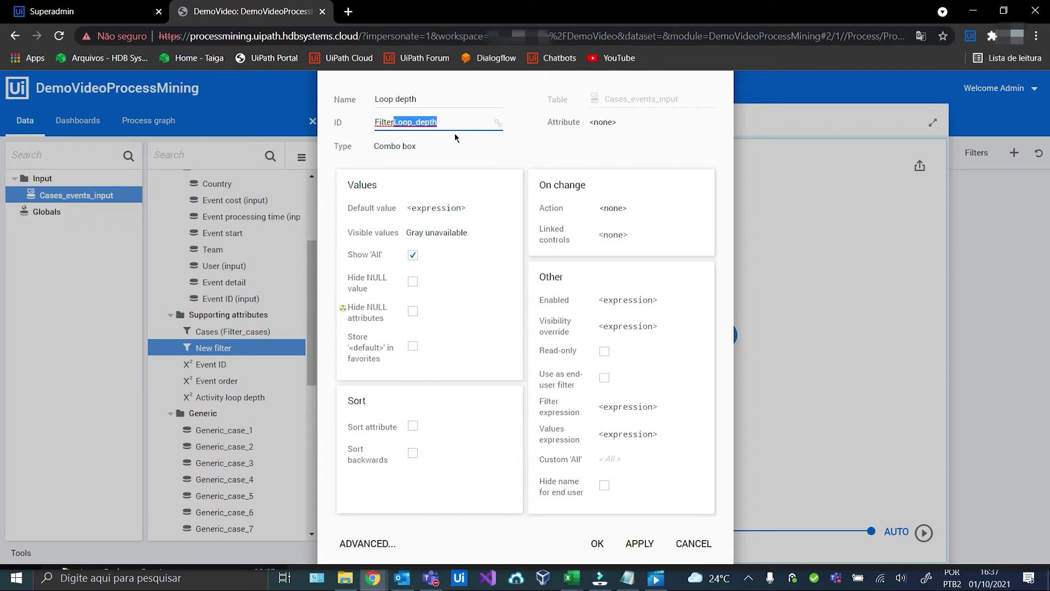
pyautogui.write('_activi')
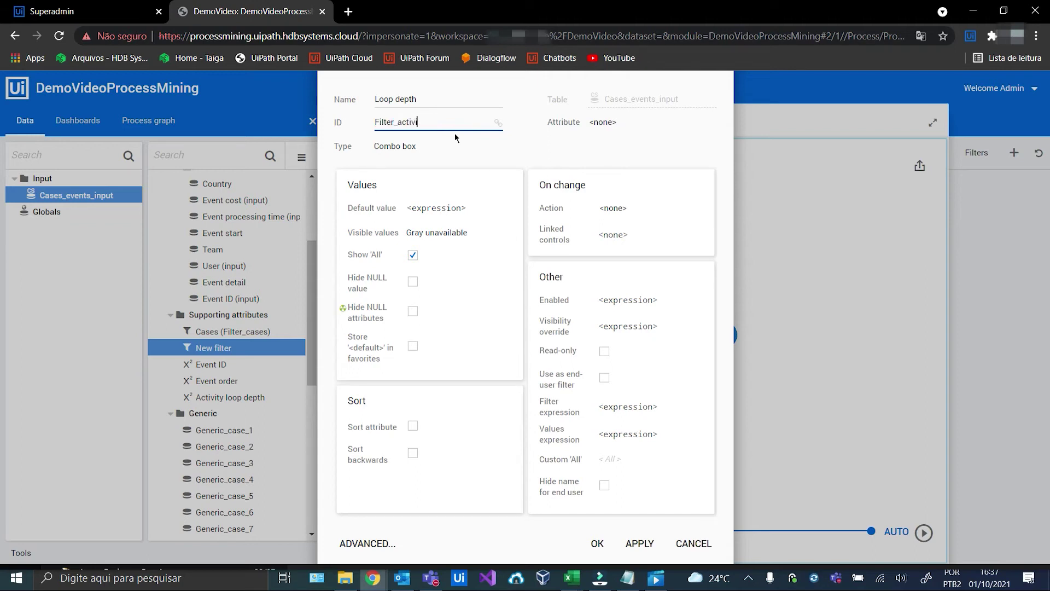
pyautogui.write('ty_loop_depth')
pyautogui.click(603, 122)
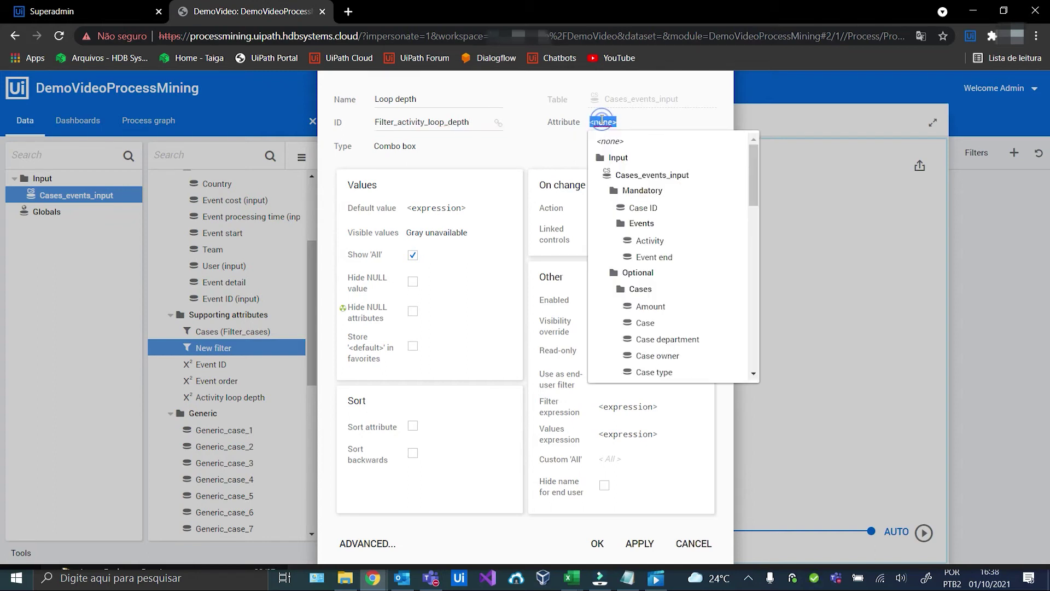
pyautogui.scroll(-6, 629, 208)
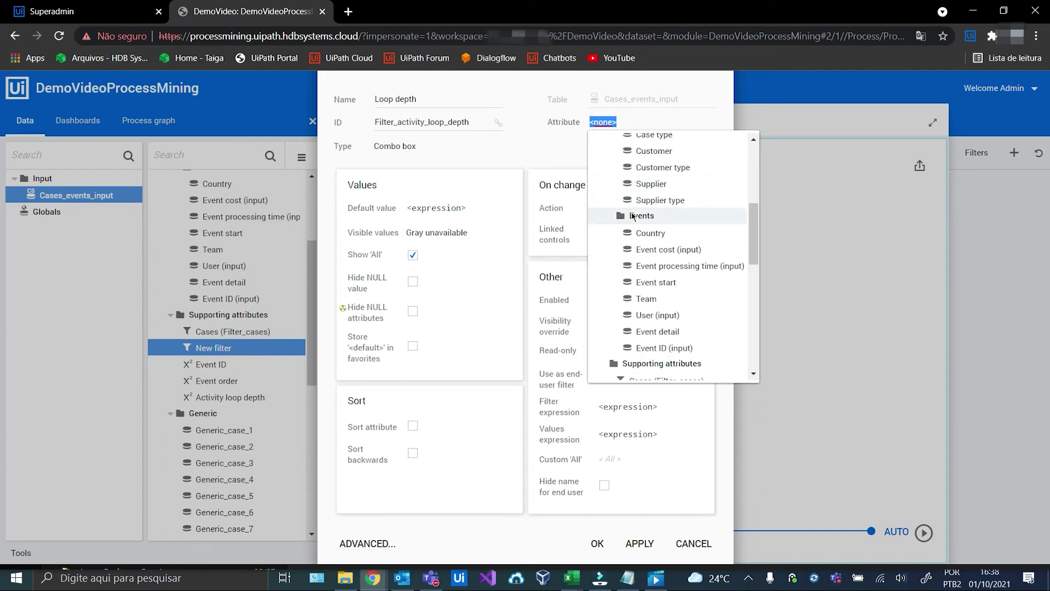
pyautogui.scroll(-3, 633, 215)
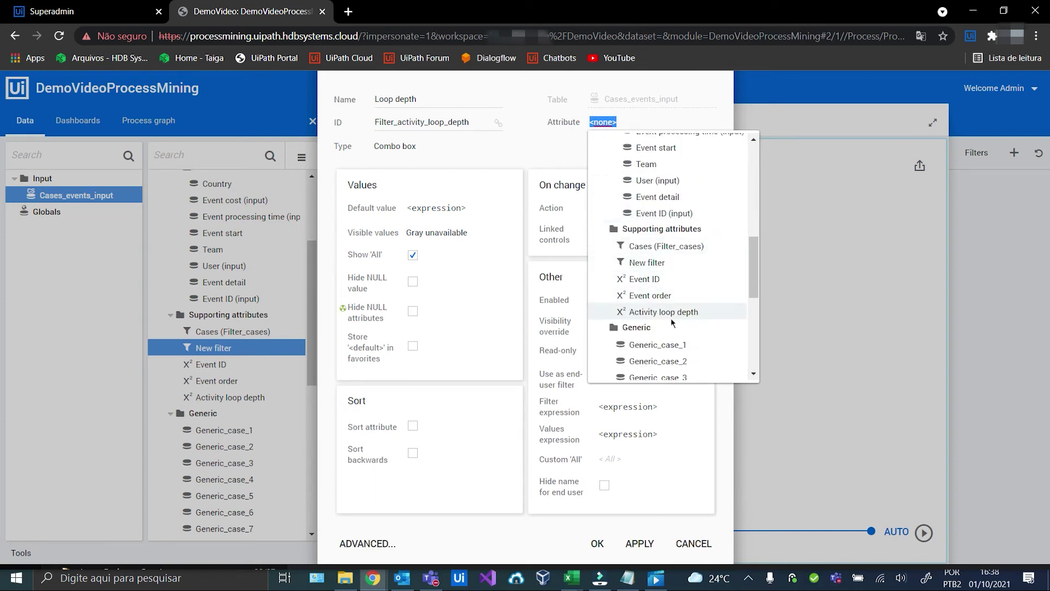
pyautogui.click(671, 316)
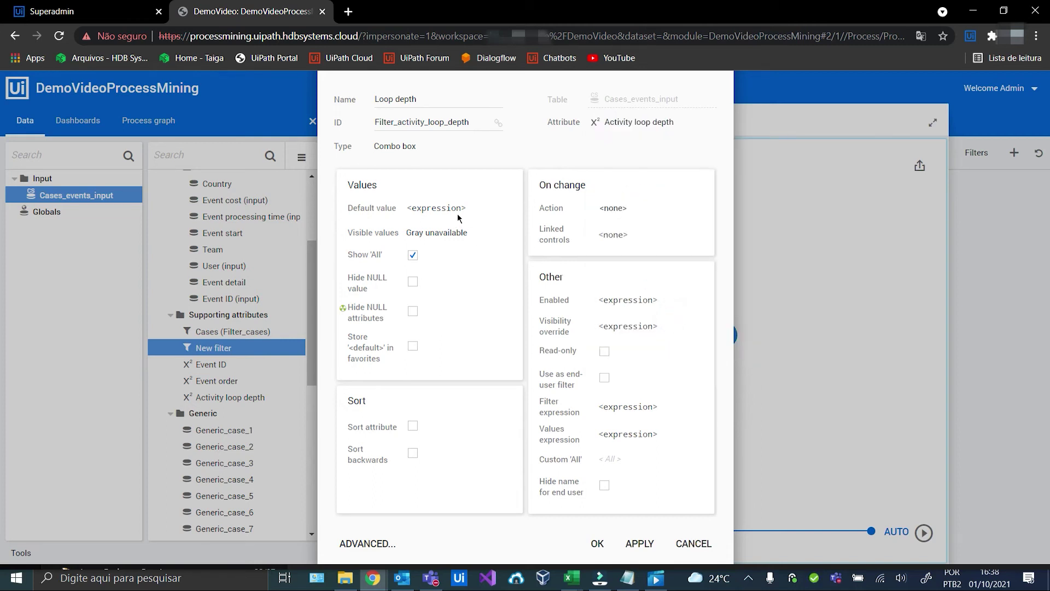
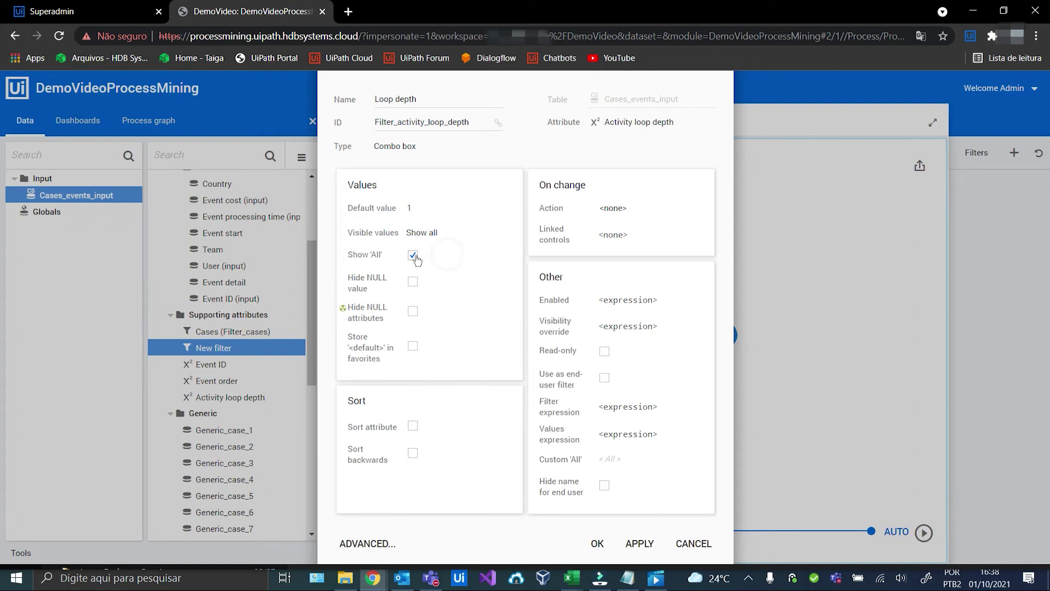
# Set the filter expression of the Loop depth control to true
pyautogui.click(616, 408)
pyautogui.write('true')
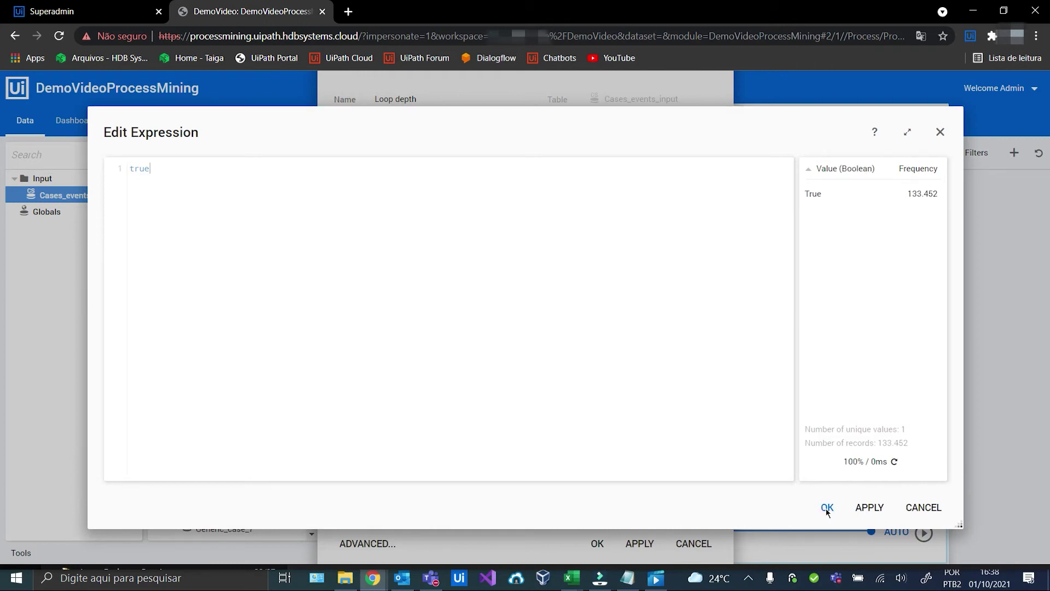
pyautogui.click(827, 508)
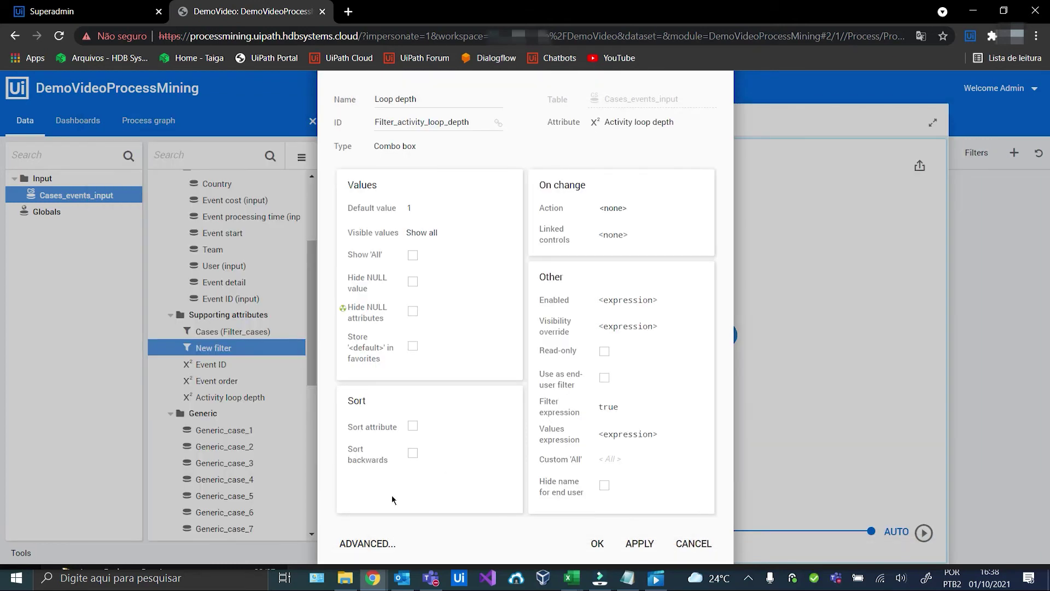
# Enable sending the selected value for telemetry in the control's advanced settings and save the Loop depth control
pyautogui.click(372, 545)
pyautogui.click(461, 171)
pyautogui.click(478, 210)
pyautogui.scroll(-1, 522, 277)
pyautogui.click(583, 509)
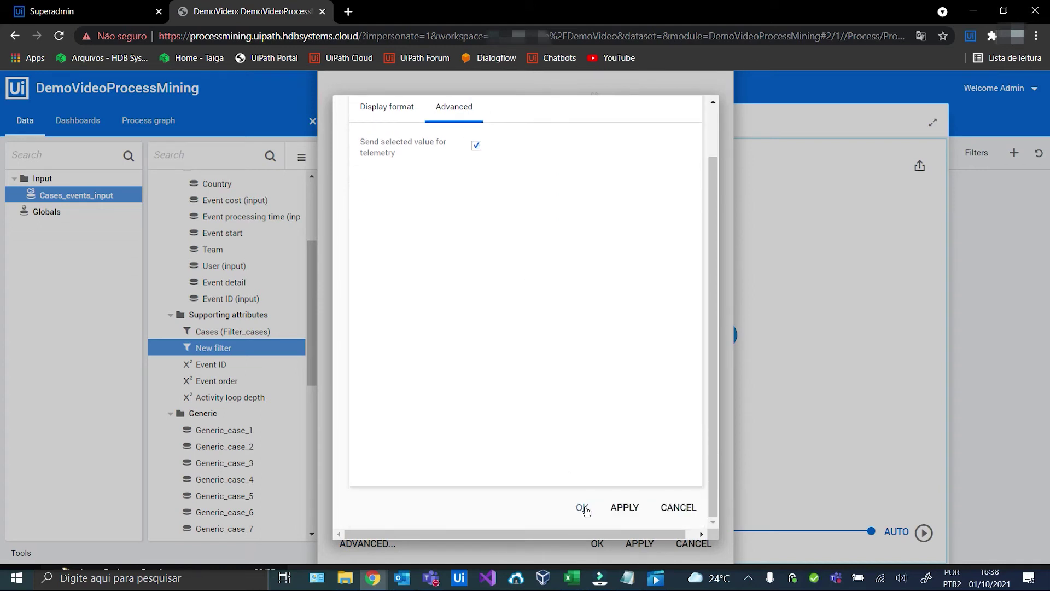
pyautogui.click(583, 509)
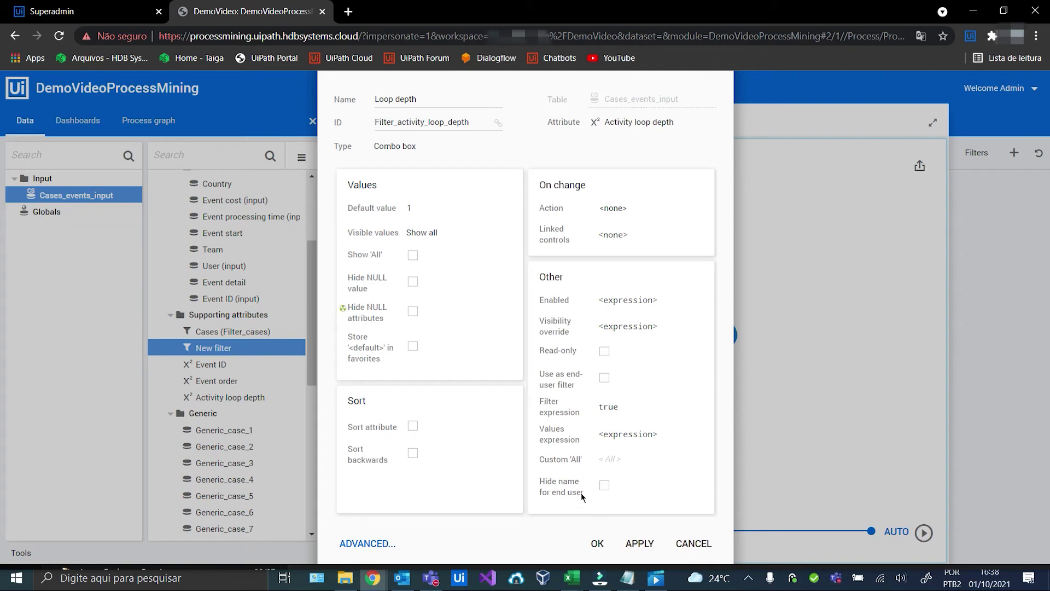
pyautogui.click(597, 544)
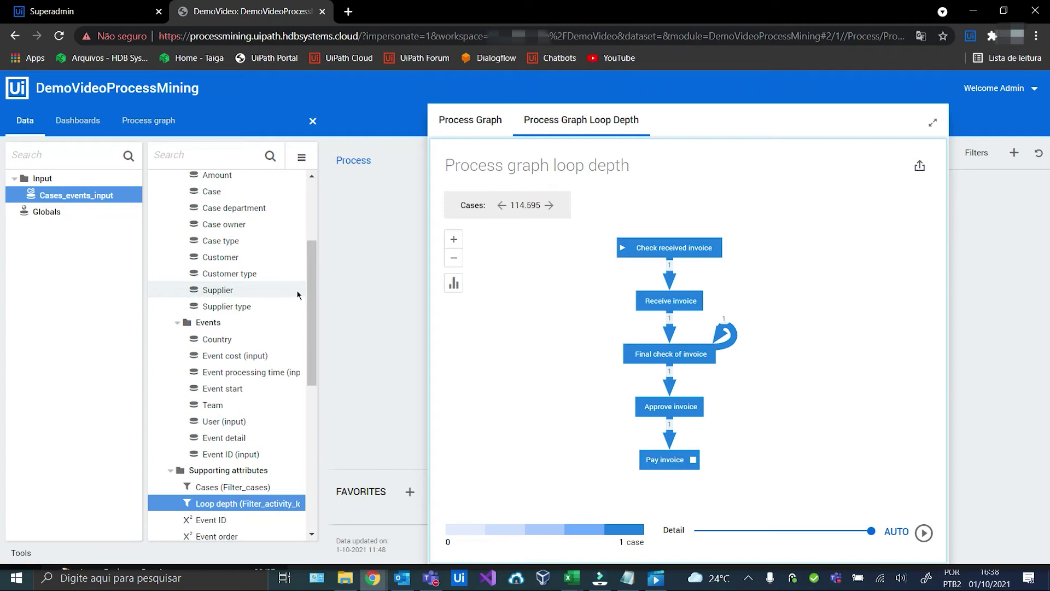
# Add the Loop depth control to the header controls of the loop depth process graph
pyautogui.click(160, 121)
pyautogui.scroll(-1, 182, 356)
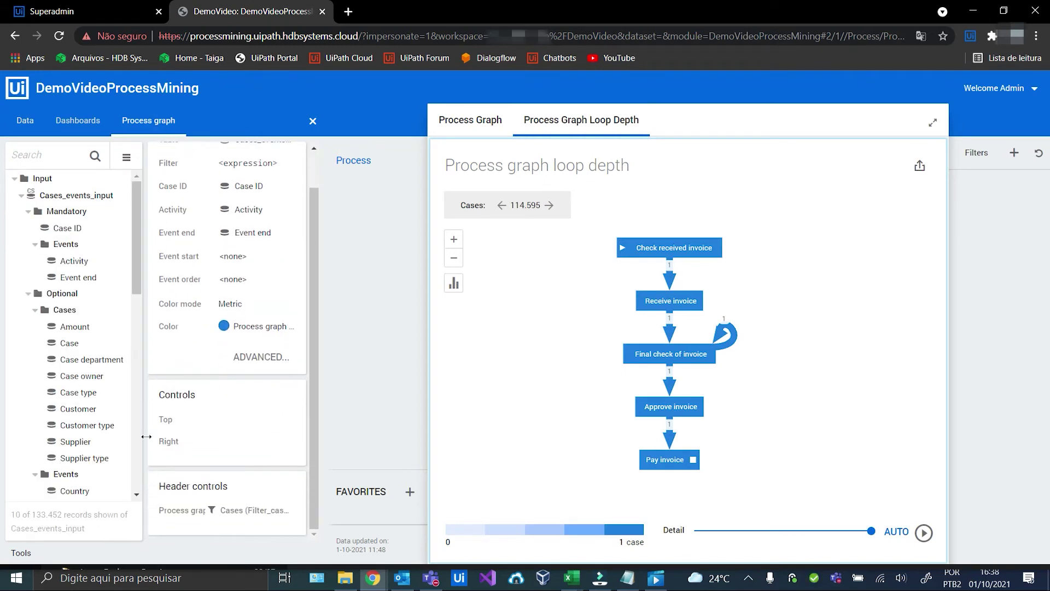
pyautogui.scroll(-5, 77, 393)
pyautogui.moveTo(77, 385); pyautogui.dragTo(250, 526)
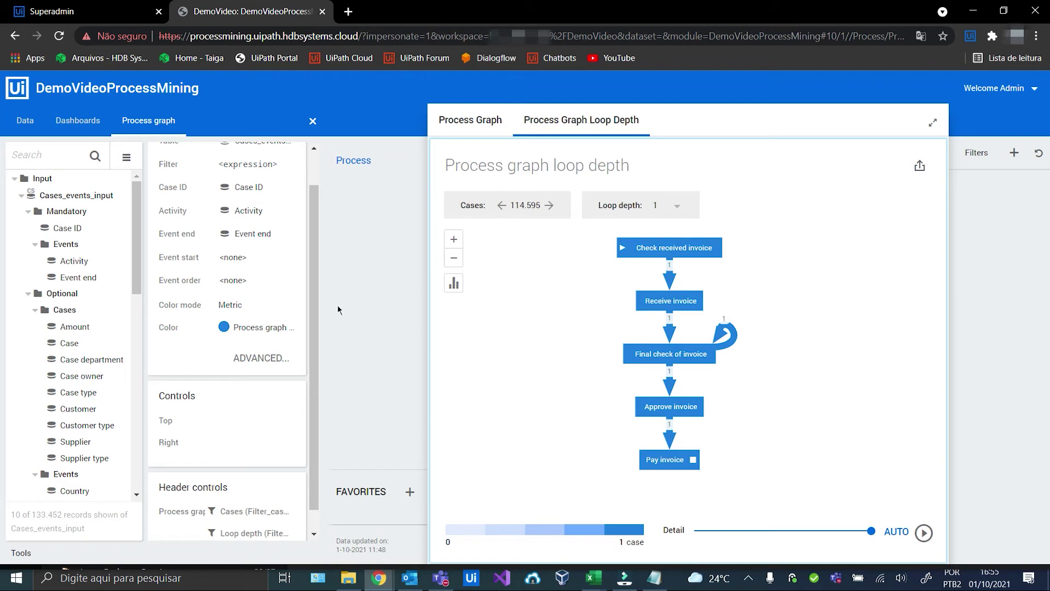
# Create an expression attribute named Activity under Mandatory Events, with ID Activity_with_loop_depth and displaytext(Activity) + as the first expression line
pyautogui.click(25, 120)
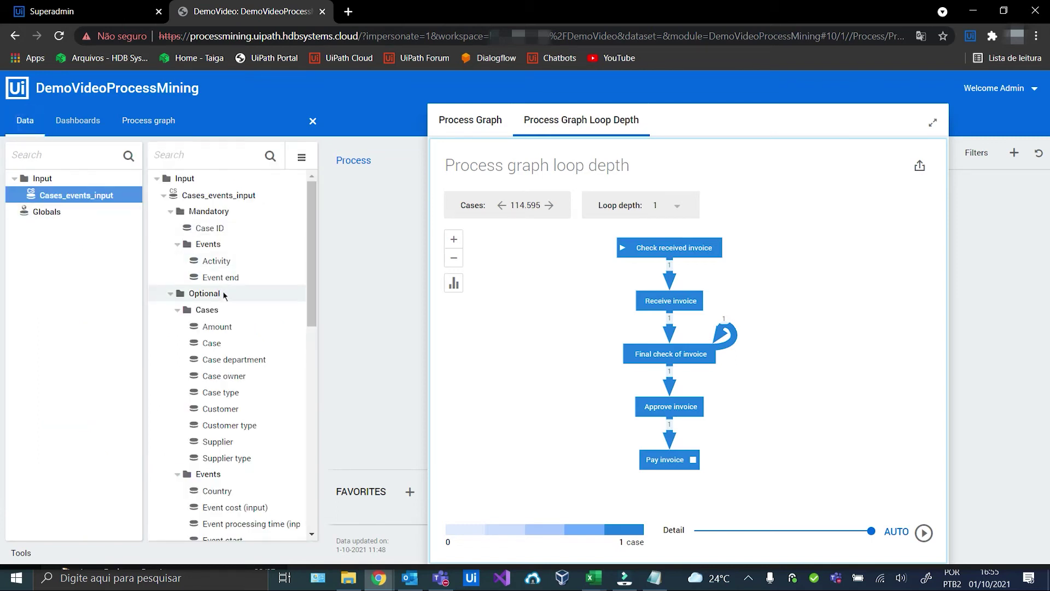
pyautogui.rightClick(224, 248)
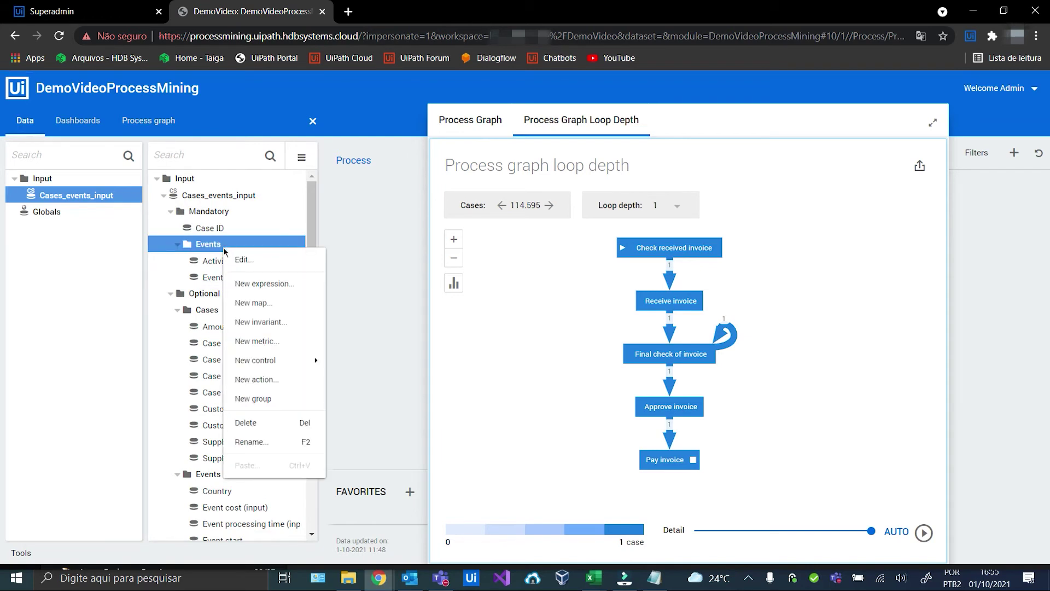
pyautogui.click(268, 290)
pyautogui.doubleClick(247, 164)
pyautogui.hotkey('ctrl', 'a')
pyautogui.write('Activity')
pyautogui.click(238, 188)
pyautogui.write('_withdisplaytext(Activity) +')
# Continue the expression with an if( block whose condition is Activity_loop_depth>1 and selected(Filter_activity_loop_depth)>1
pyautogui.press('Return')
pyautogui.write('if(')
pyautogui.press('Return')
pyautogui.write('Activity_with_loop')
pyautogui.press('Left')
pyautogui.press('Left')
pyautogui.press('Left')
pyautogui.press('Left')
pyautogui.press('Left')
pyautogui.press('BackSpace')
pyautogui.press('BackSpace')
pyautogui.press('BackSpace')
pyautogui.press('BackSpace')
pyautogui.press('BackSpace')
pyautogui.press('Right')
pyautogui.press('Right')
pyautogui.press('Right')
pyautogui.press('Right')
pyautogui.press('Right')
pyautogui.write('_depth>1 and selected(Fi')
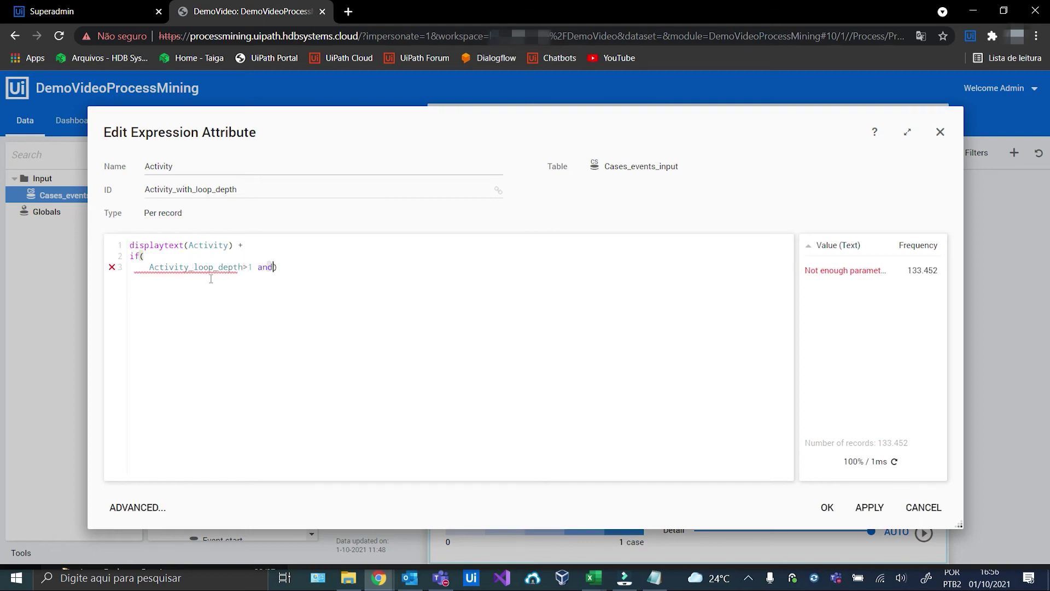
pyautogui.write('lter_activity')
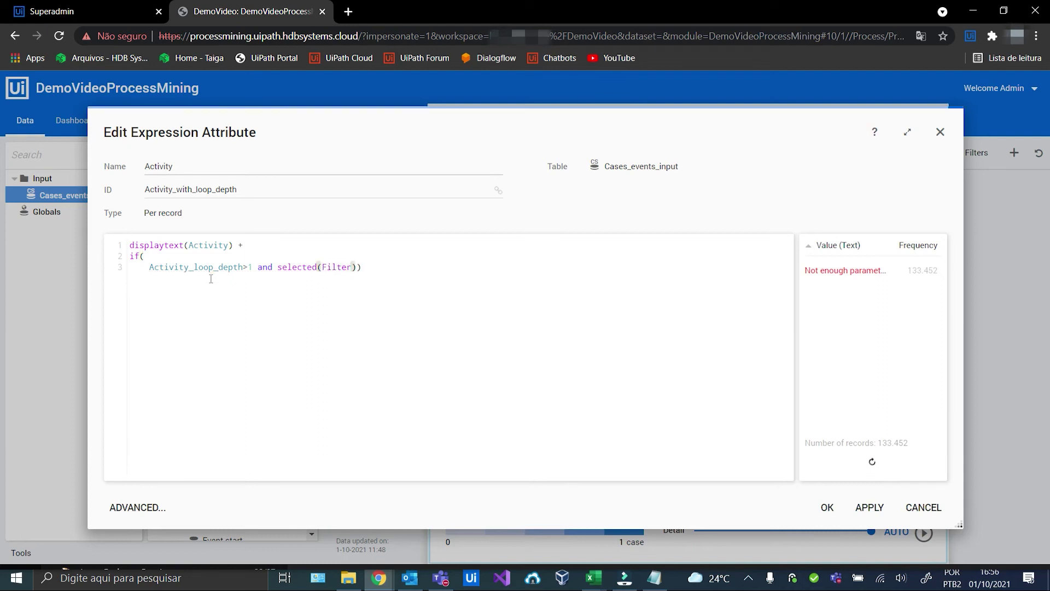
pyautogui.write('_loop_depth')
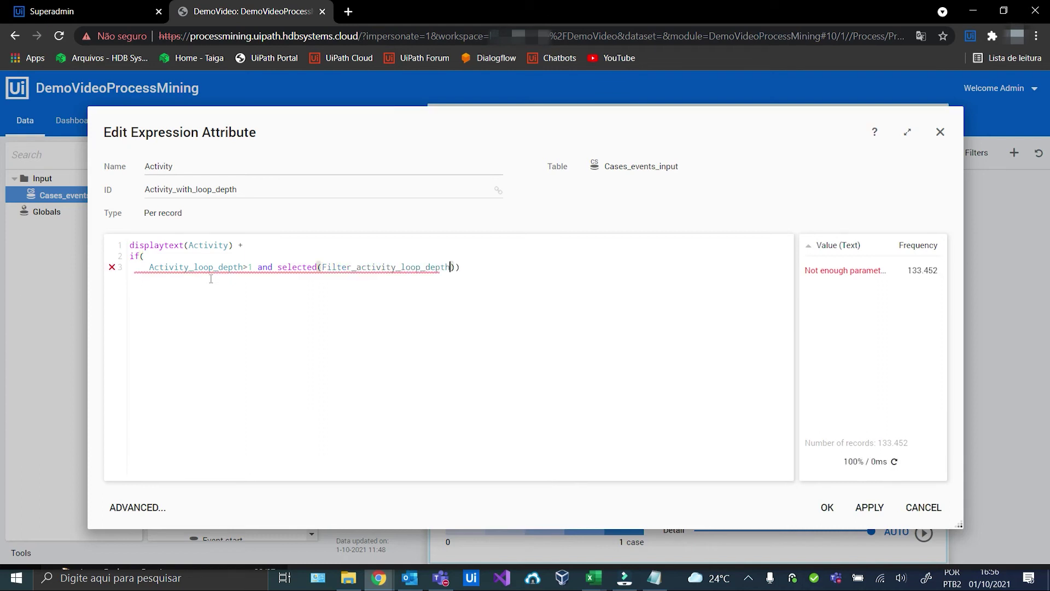
pyautogui.write(')>1')
# Enter the if result as , " (" + (Activity_loop_depth min selected(Filter_activity_loop_depth)) on a new line
pyautogui.press('Return')
pyautogui.write(', "')
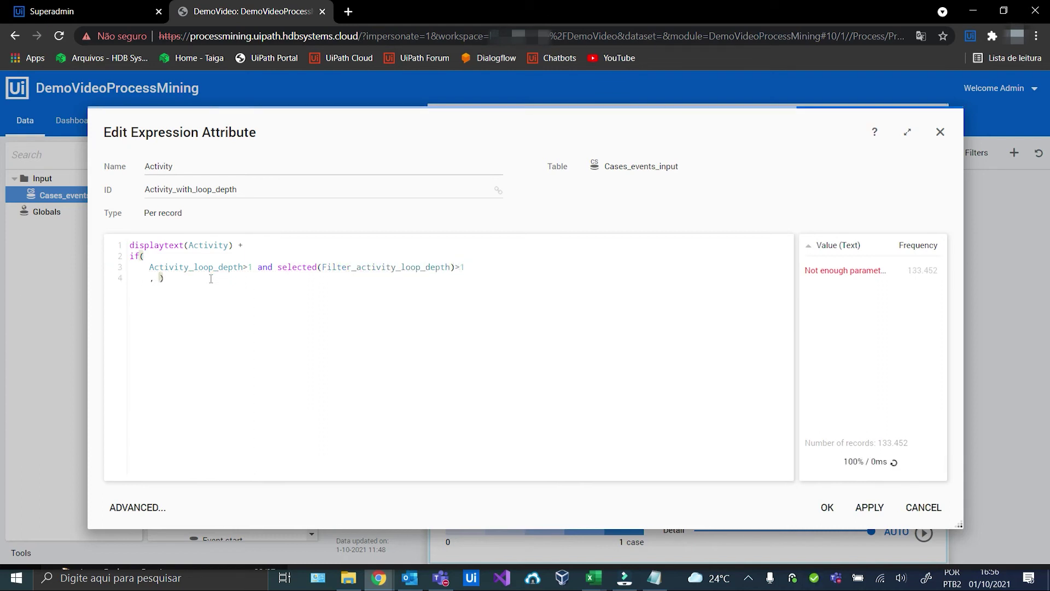
pyautogui.write(' ( "')
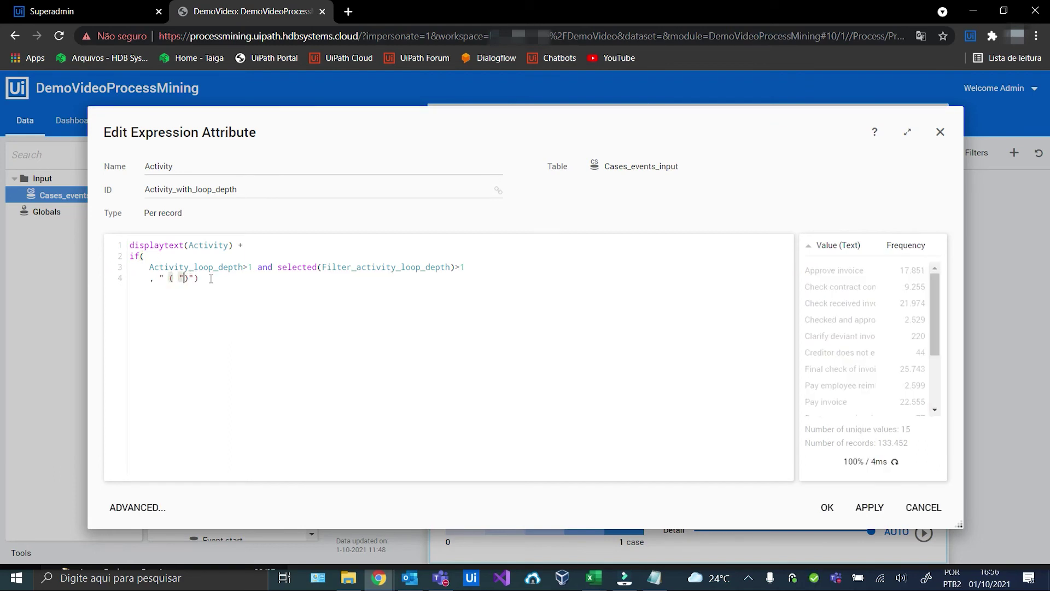
pyautogui.press('BackSpace')
pyautogui.press('BackSpace')
pyautogui.write('"')
pyautogui.write(' + ')
pyautogui.write('(Activity_loop_depth')
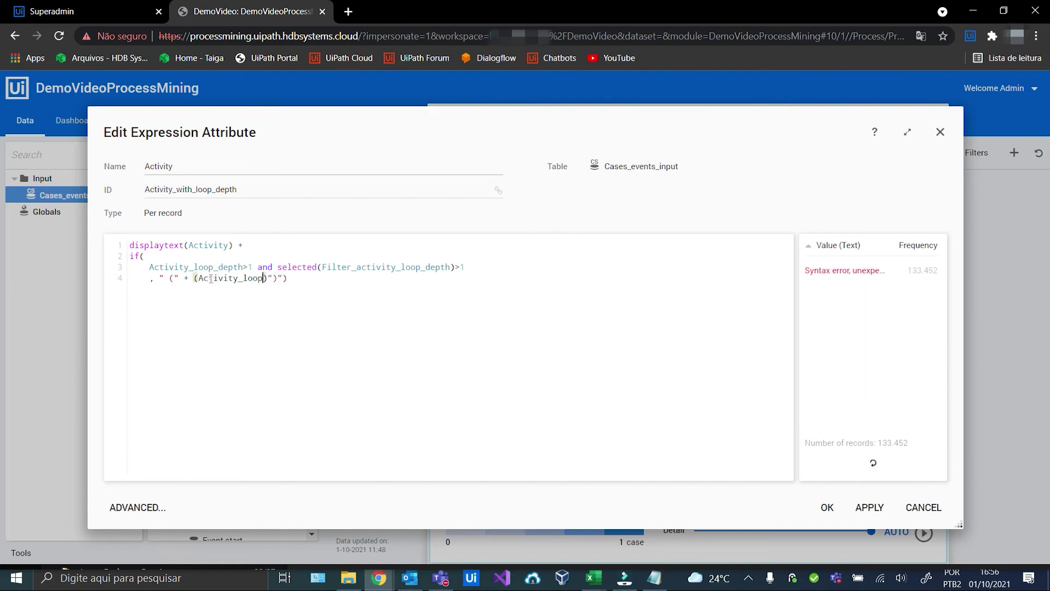
pyautogui.write(' min selecte')
pyautogui.write('d(Filter_activity')
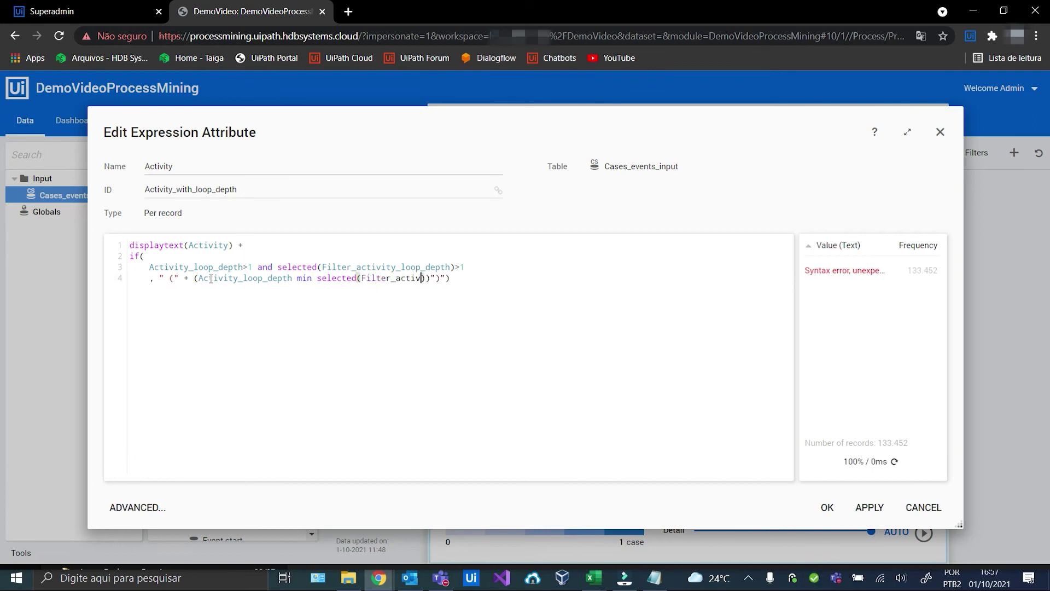
pyautogui.write('_loop_depth')
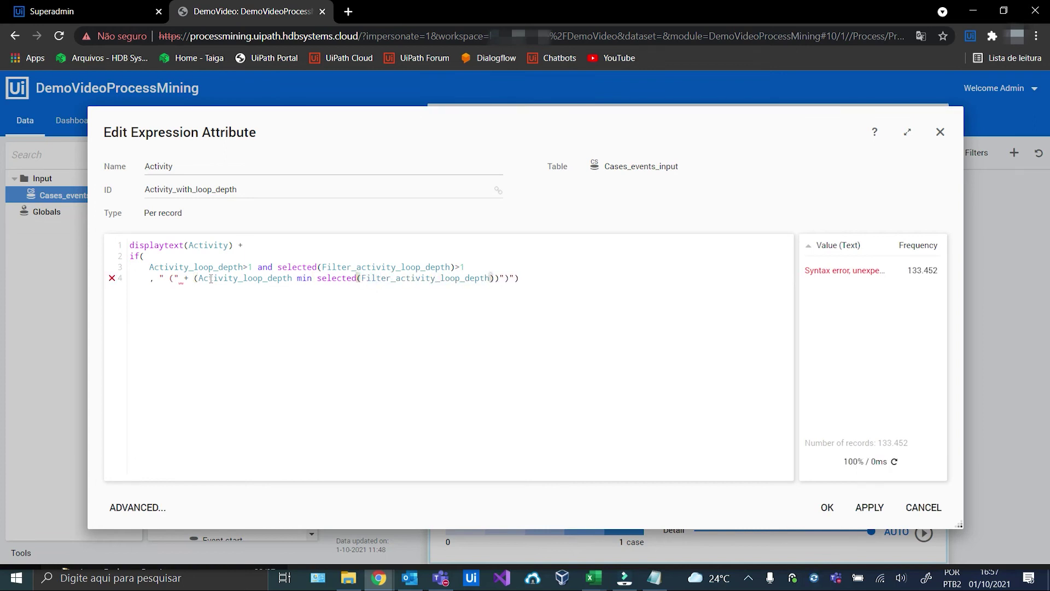
pyautogui.press('Right')
# Extend the result with + if(Activity_loop_depth >= any(selected(Filter_activity_loop_depth)), '+') below the min line
pyautogui.press('Return')
pyautogui.press('Return')
pyautogui.write('+ if(Activi')
pyautogui.write('ty_with_loop_depth')
pyautogui.press('Left')
pyautogui.press('Left')
pyautogui.press('Left')
pyautogui.press('Left')
pyautogui.press('Left')
pyautogui.press('Left')
pyautogui.press('Left')
pyautogui.press('Left')
pyautogui.press('Left')
pyautogui.press('Left')
pyautogui.press('BackSpace')
pyautogui.press('BackSpace')
pyautogui.press('BackSpace')
pyautogui.press('BackSpace')
pyautogui.press('BackSpace')
pyautogui.press('Right')
pyautogui.press('Right')
pyautogui.press('Right')
pyautogui.press('Right')
pyautogui.press('Right')
pyautogui.press('Right')
pyautogui.press('Right')
pyautogui.press('Right')
pyautogui.press('Right')
pyautogui.write('>= any(selected(Filter_activity_loop)')
pyautogui.press('Left')
pyautogui.write("_depth)), '+")
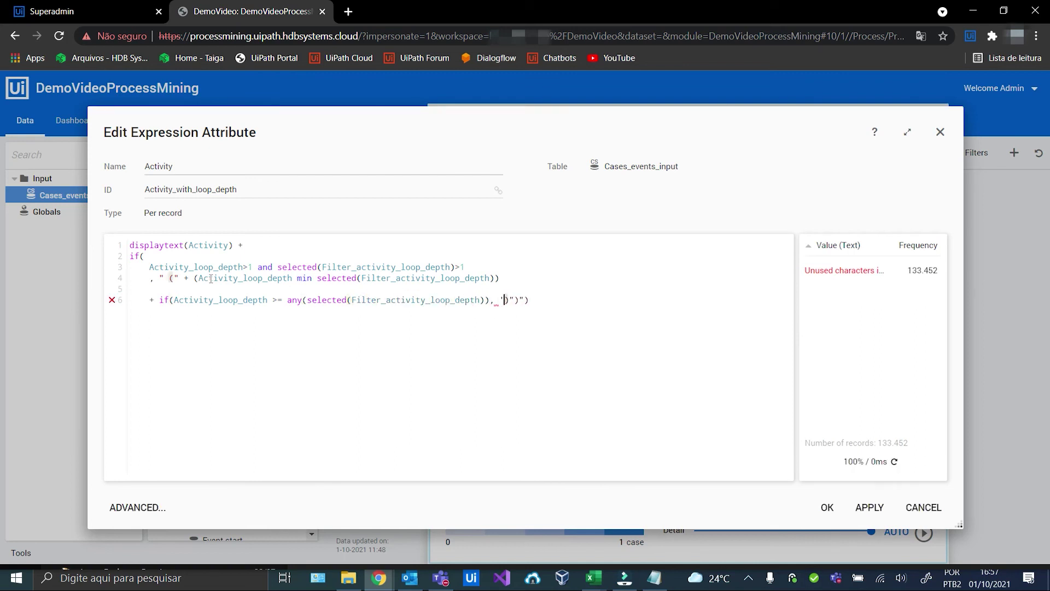
# Finish the expression with + ")" on its own line and the closing parenthesis below it, and save the attribute
pyautogui.press('Return')
pyautogui.write('+')
pyautogui.press('Right')
pyautogui.press('Right')
pyautogui.press('Right')
pyautogui.press('Return')
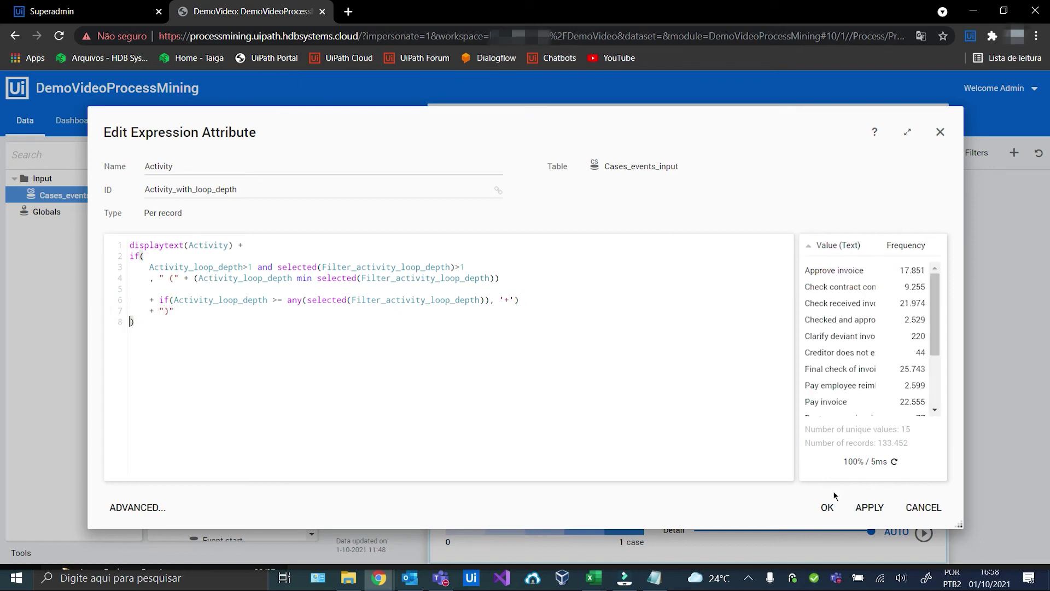
pyautogui.click(827, 507)
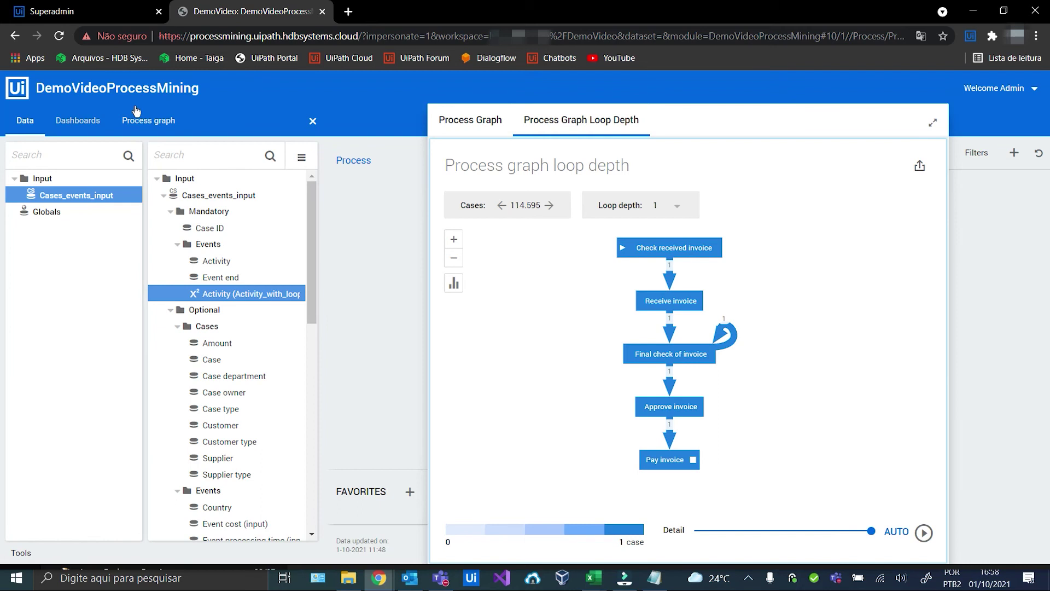
# Set the Activity of the loop depth process graph to Activity (Activity_with_loop_depth)
pyautogui.click(137, 121)
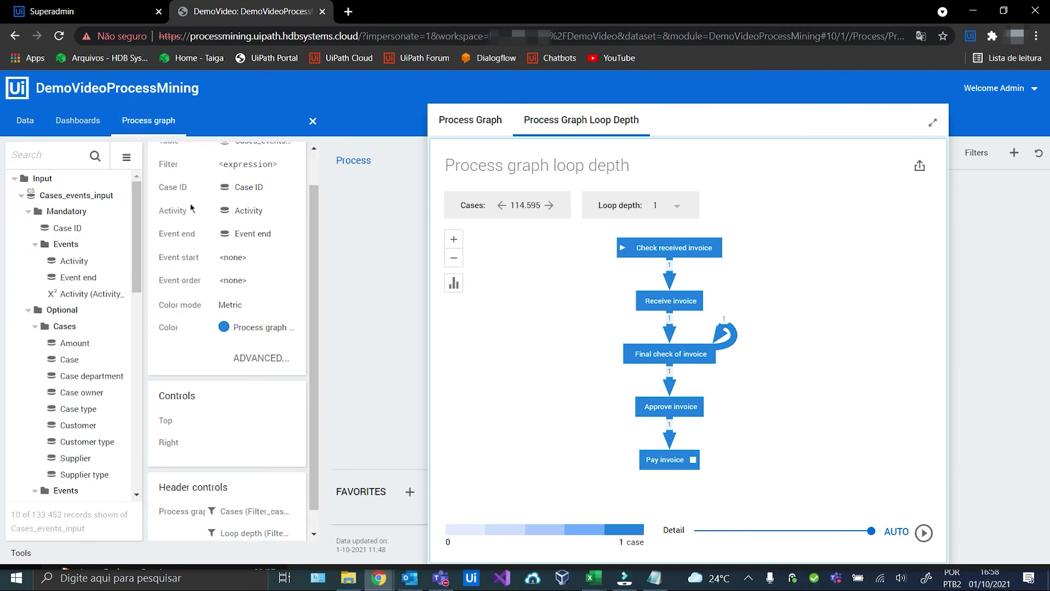
pyautogui.scroll(1, 190, 208)
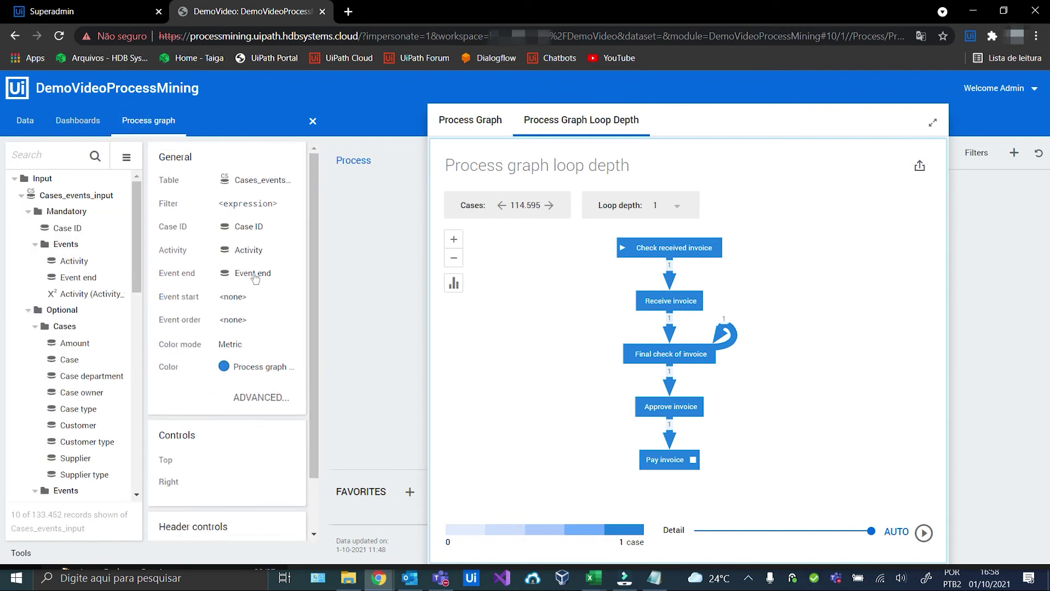
pyautogui.click(255, 251)
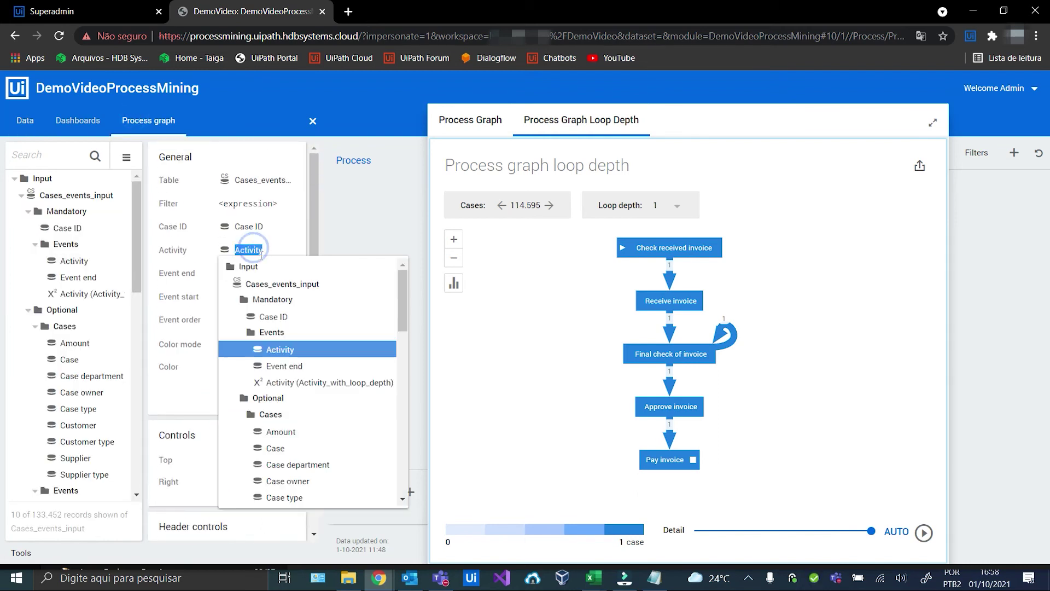
pyautogui.click(322, 382)
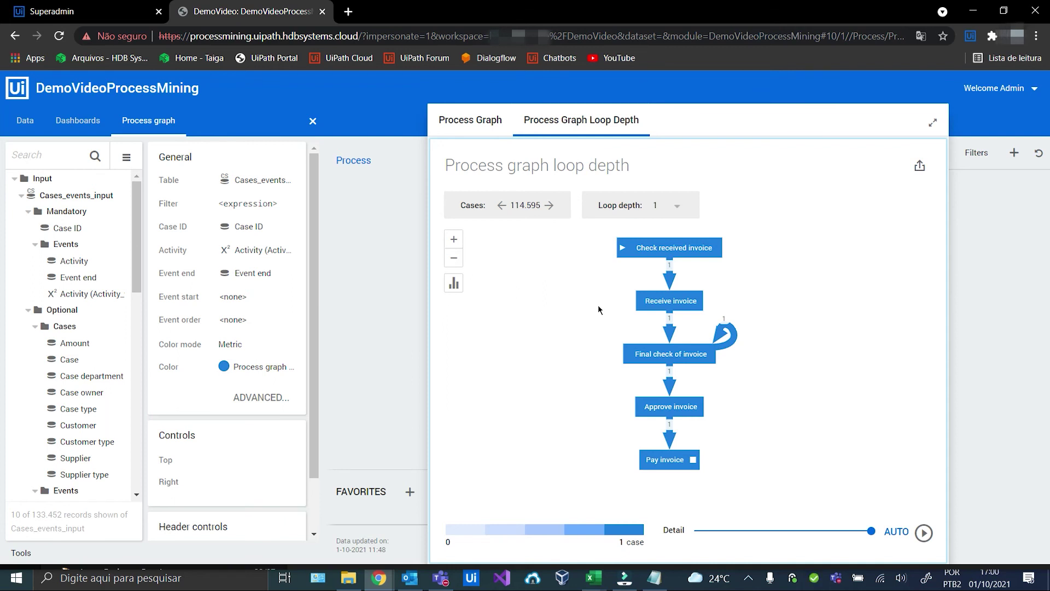
# Set the Loop depth control to 7 and compare the loop depth graph with the standard Process Graph
pyautogui.click(674, 213)
pyautogui.click(662, 336)
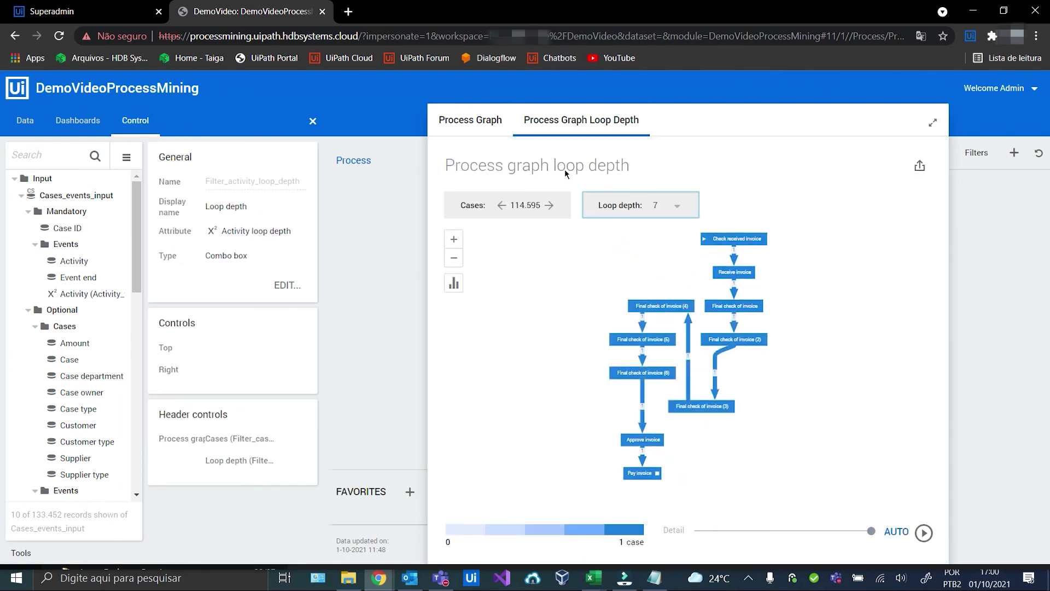
pyautogui.click(487, 120)
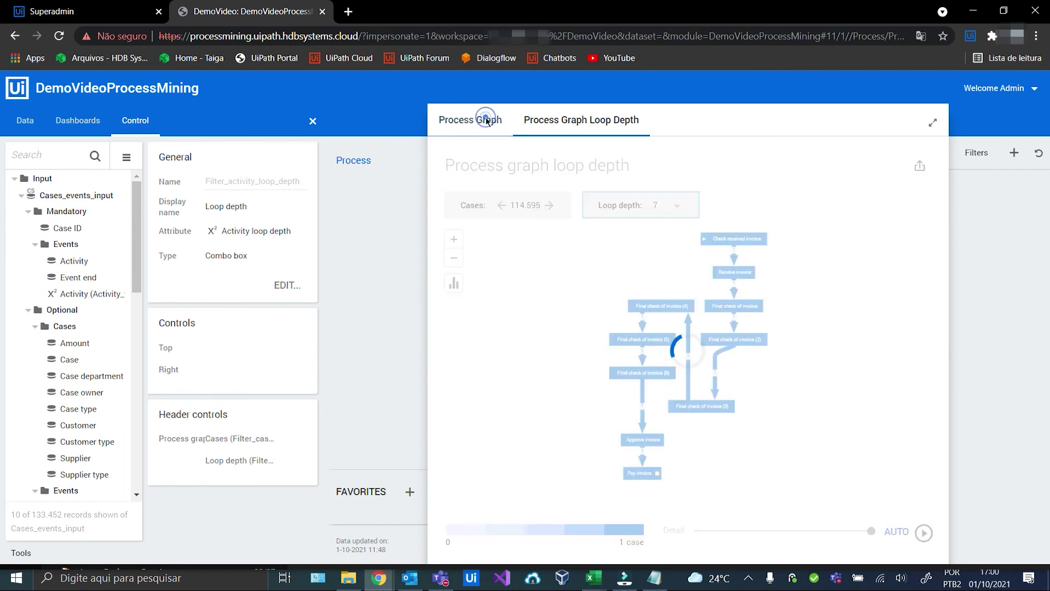
pyautogui.click(560, 123)
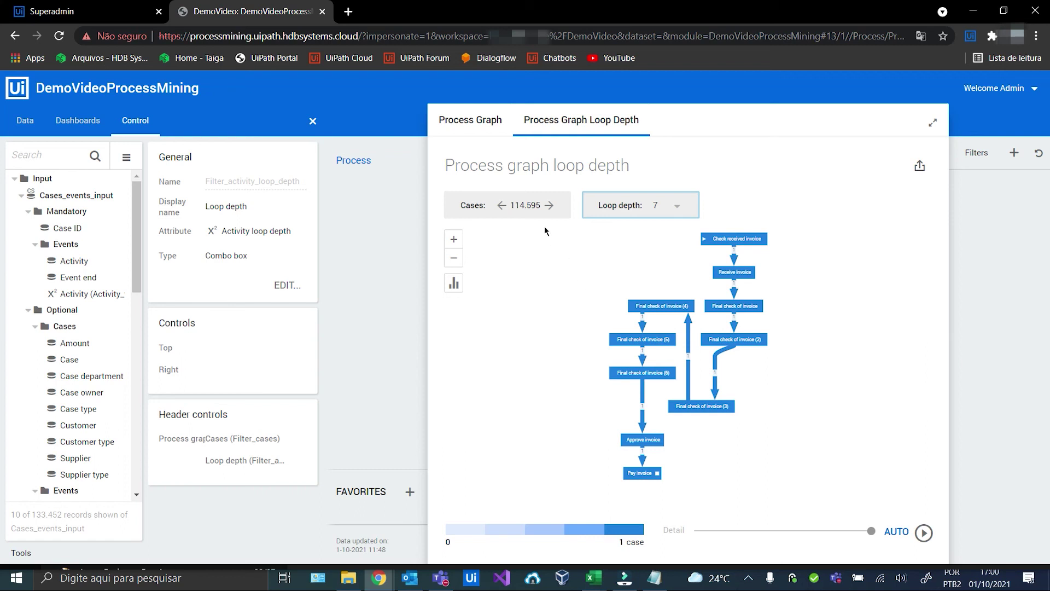
# Find case 120.183 and select it as the case shown in the loop depth process graph
pyautogui.click(528, 212)
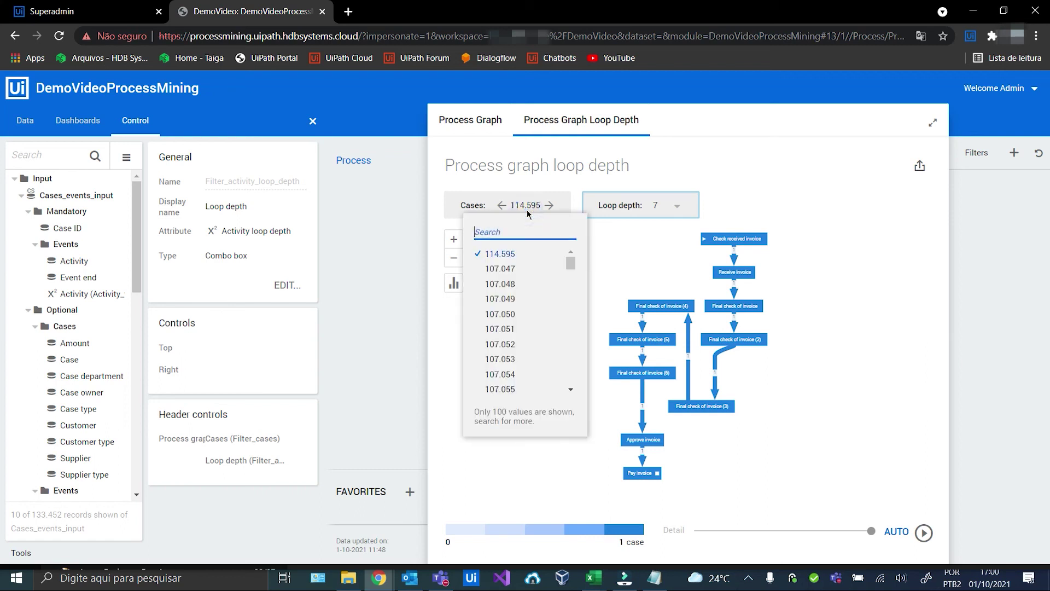
pyautogui.write('120.1')
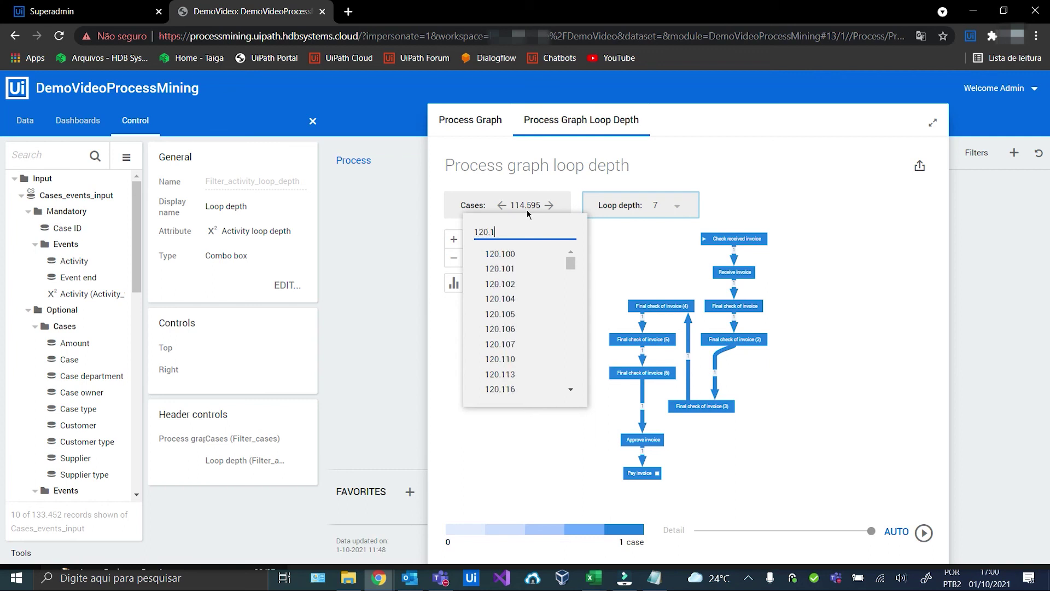
pyautogui.write('83')
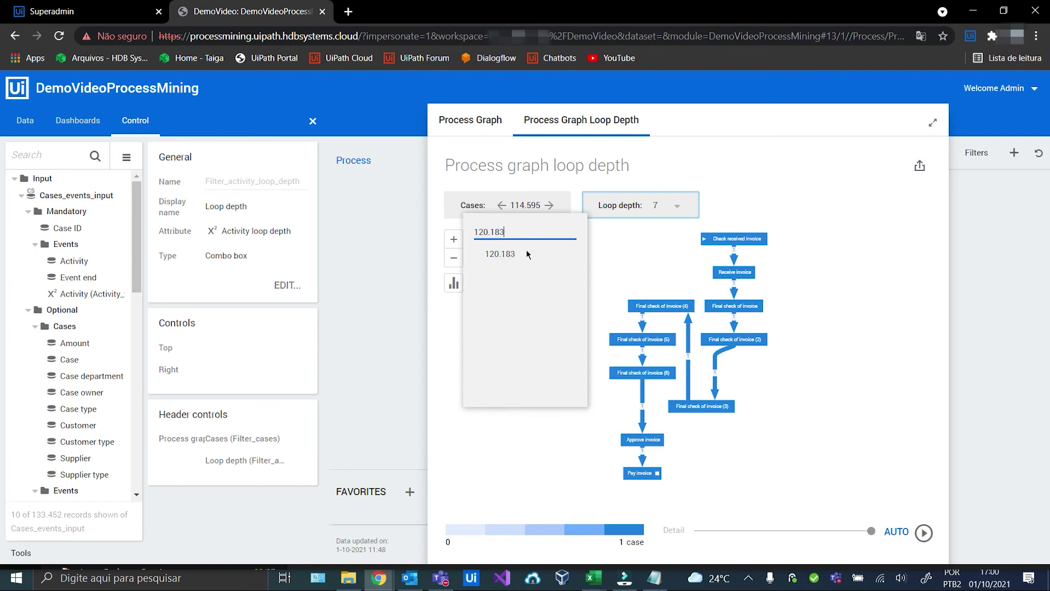
pyautogui.click(516, 254)
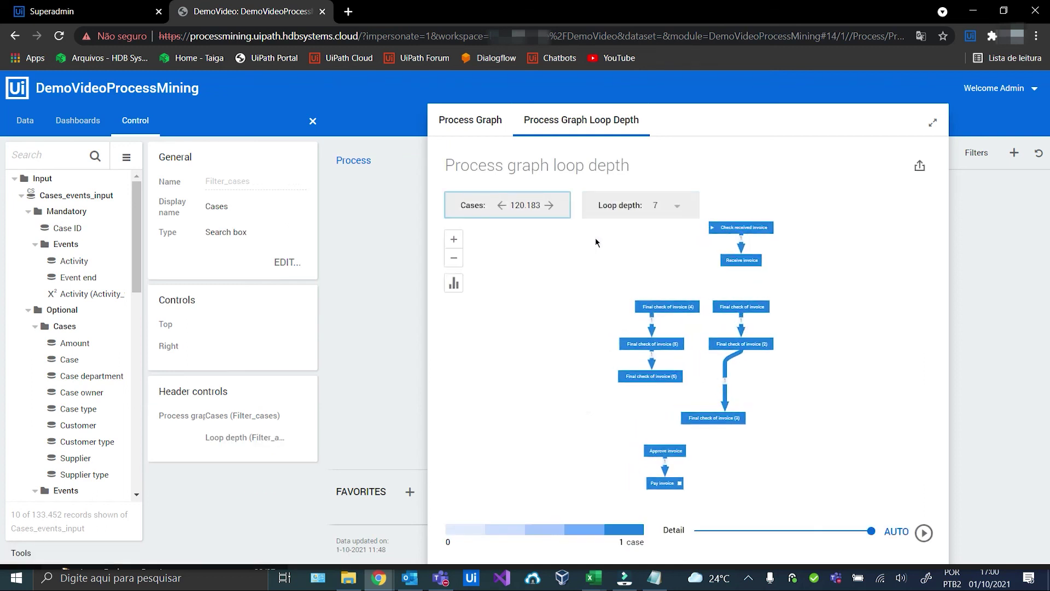
# Set the Loop depth control to 20 for the selected case
pyautogui.click(674, 216)
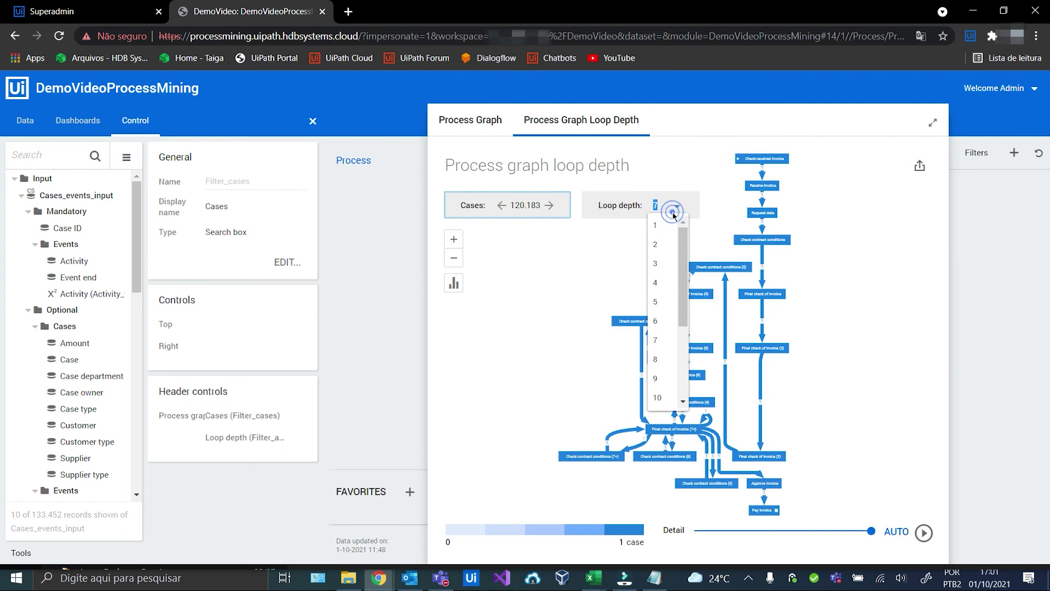
pyautogui.scroll(-3, 672, 350)
pyautogui.click(669, 400)
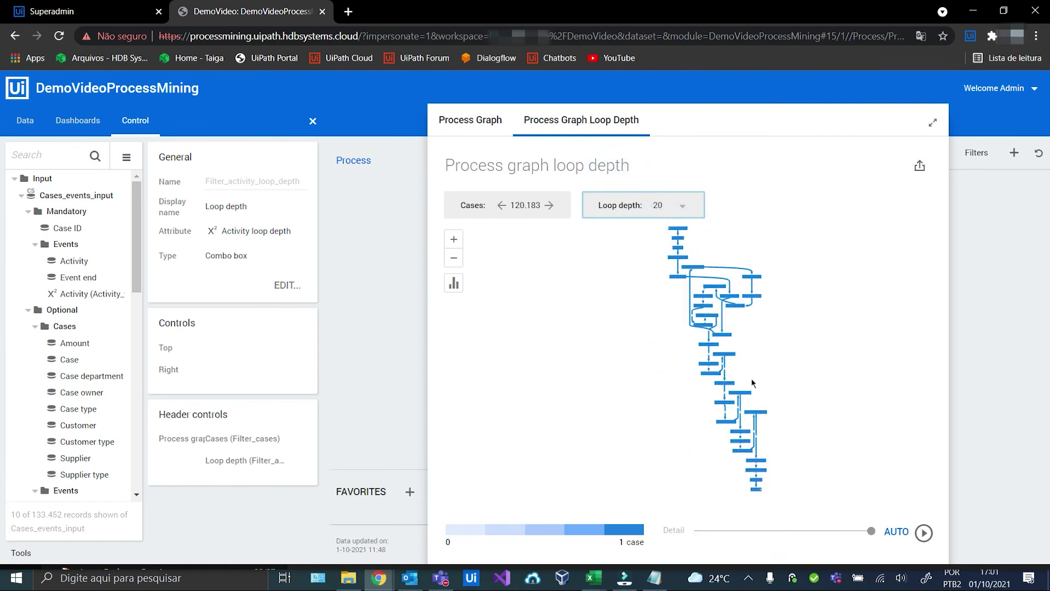
# Compare the loop depth graph of the selected case with its standard Process Graph and examine the sequence of repeated activities
pyautogui.scroll(2, 752, 381)
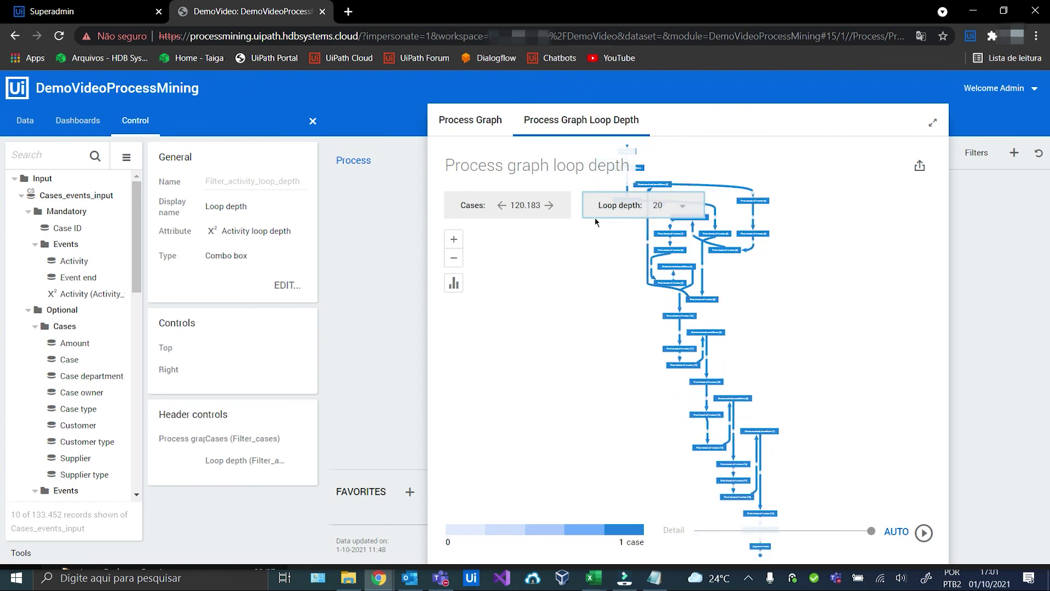
pyautogui.click(481, 123)
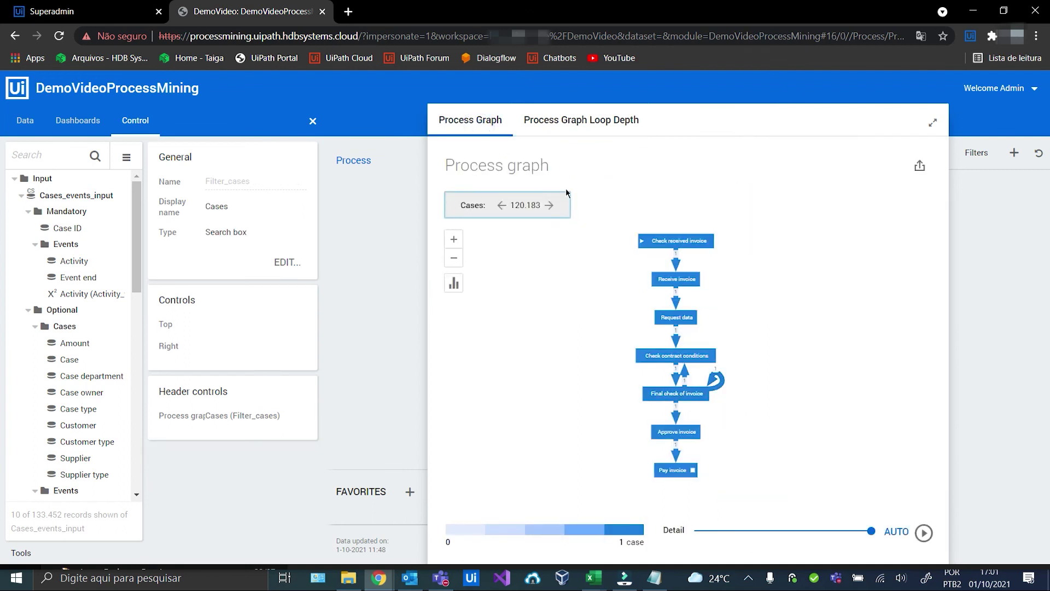
pyautogui.click(563, 122)
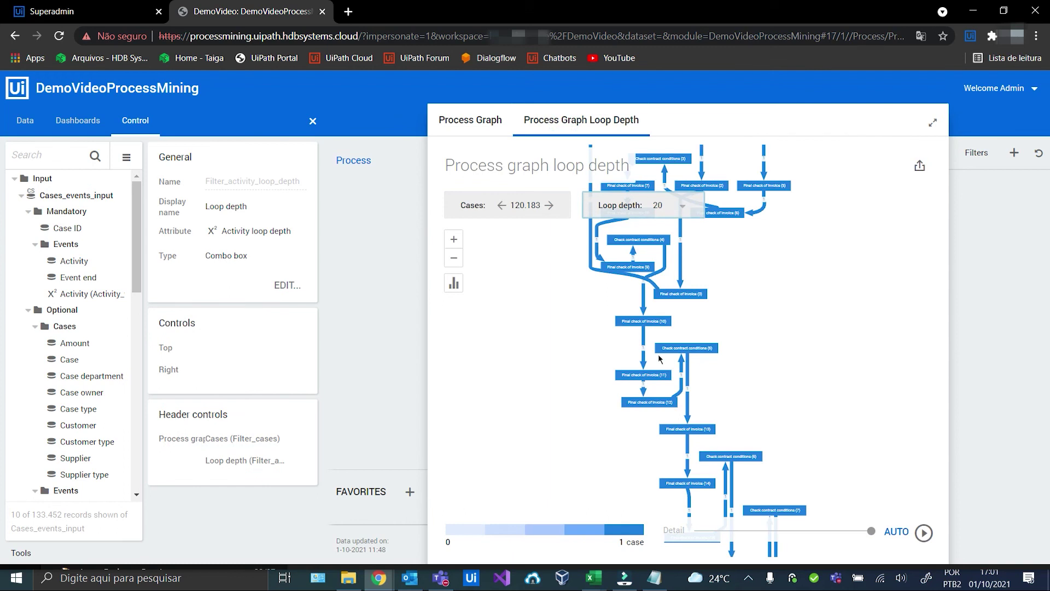
pyautogui.scroll(-5, 659, 358)
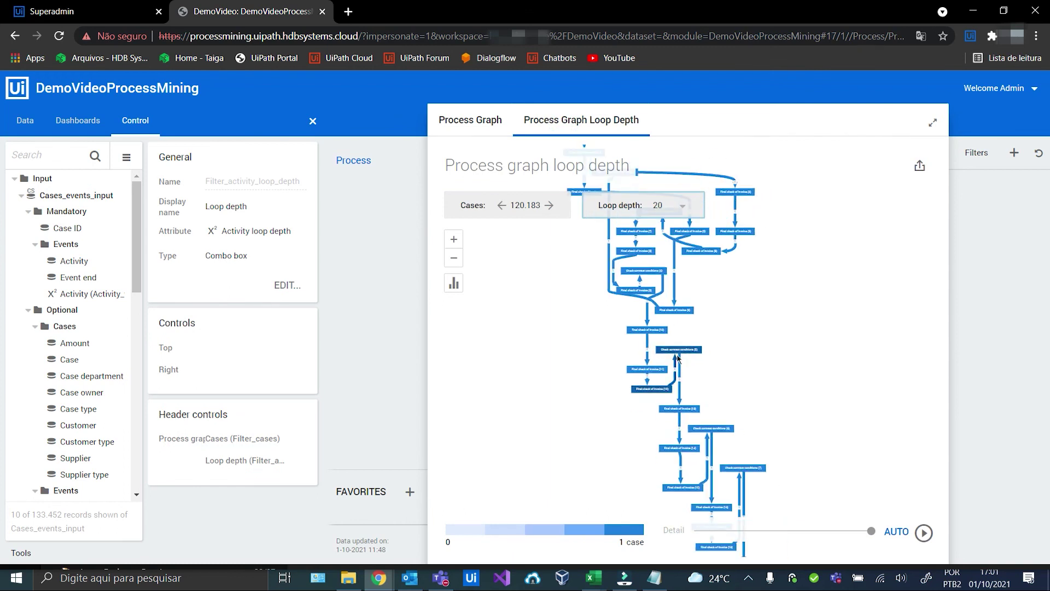
pyautogui.click(795, 404)
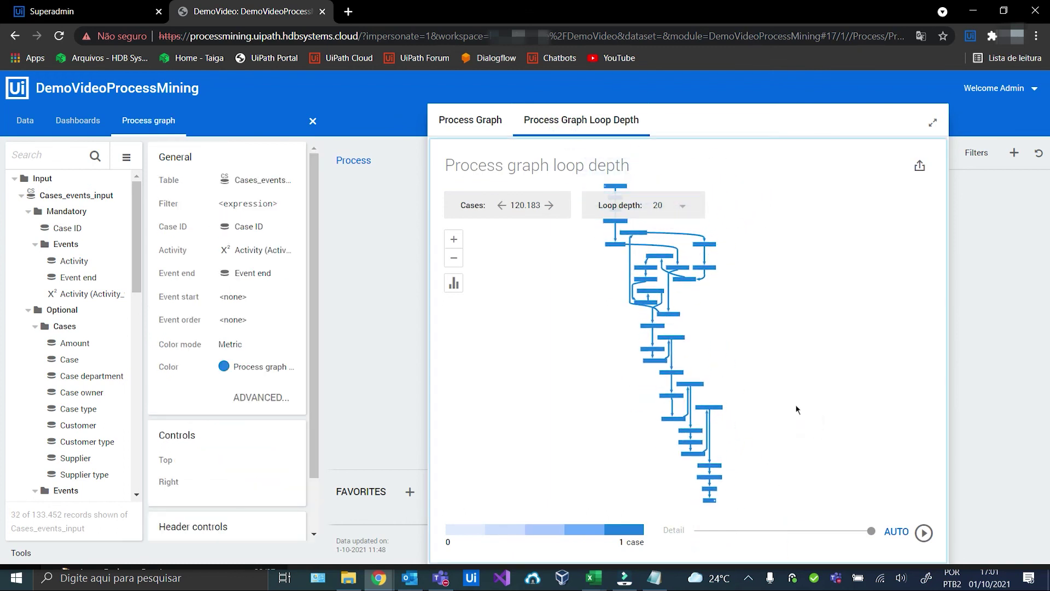